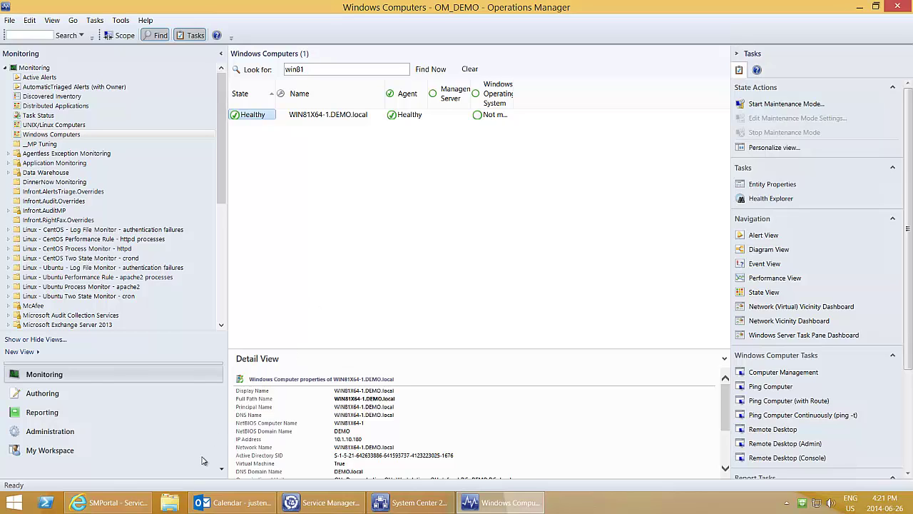
- After confirming WIN81X64-1.DEMO.local is Healthy in Operations Manager, bring the self-service portal to the front
{"action": "left_click", "coordinate": [142, 509]}
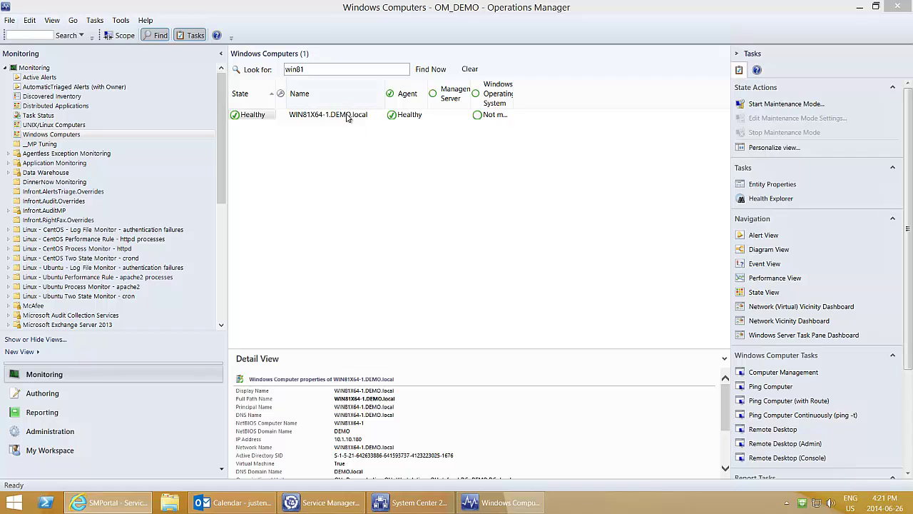
- Open the Maintenance offering's Schedule a SCOM Maintenance Window request form
{"action": "left_click", "coordinate": [128, 508]}
{"action": "left_click", "coordinate": [128, 508]}
{"action": "left_click", "coordinate": [140, 505]}
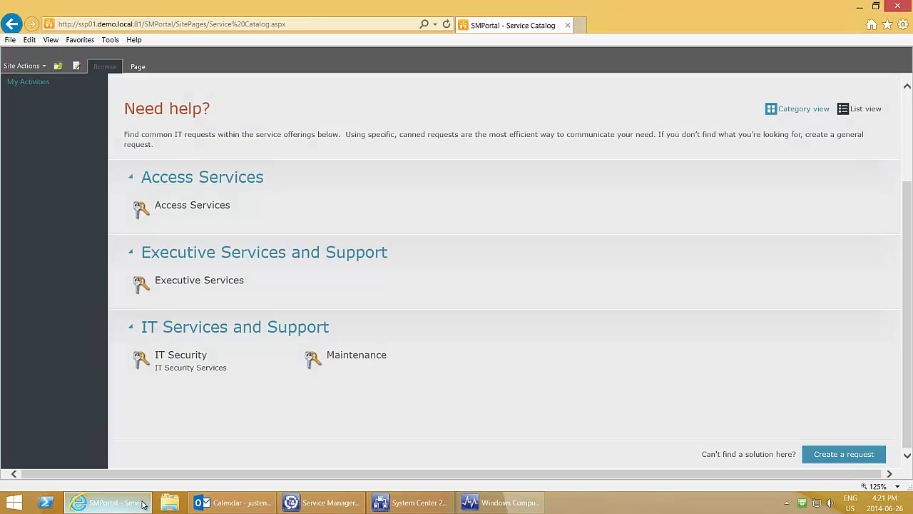
{"action": "left_click", "coordinate": [344, 364]}
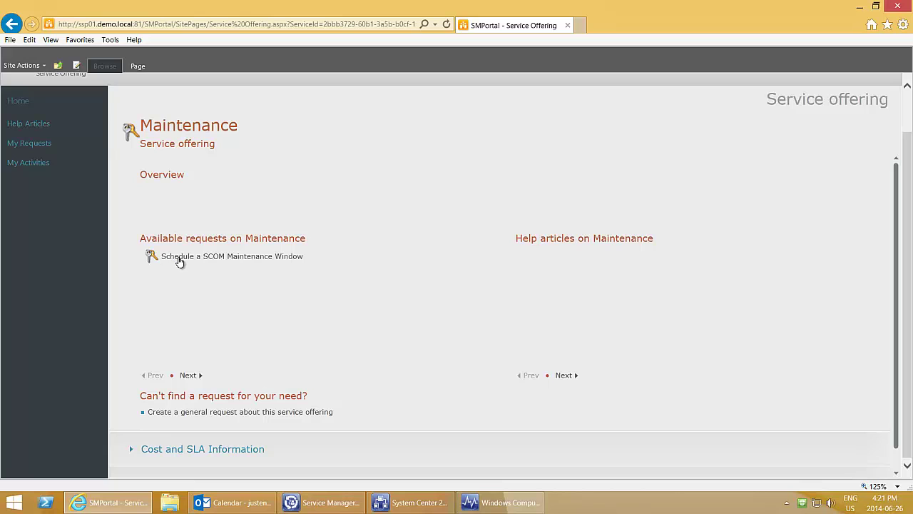
{"action": "left_click", "coordinate": [179, 263]}
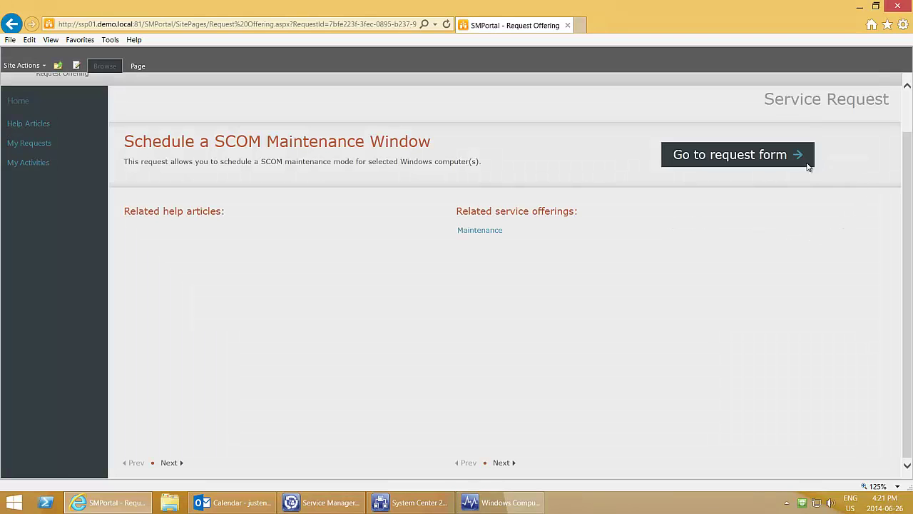
{"action": "left_click", "coordinate": [796, 164]}
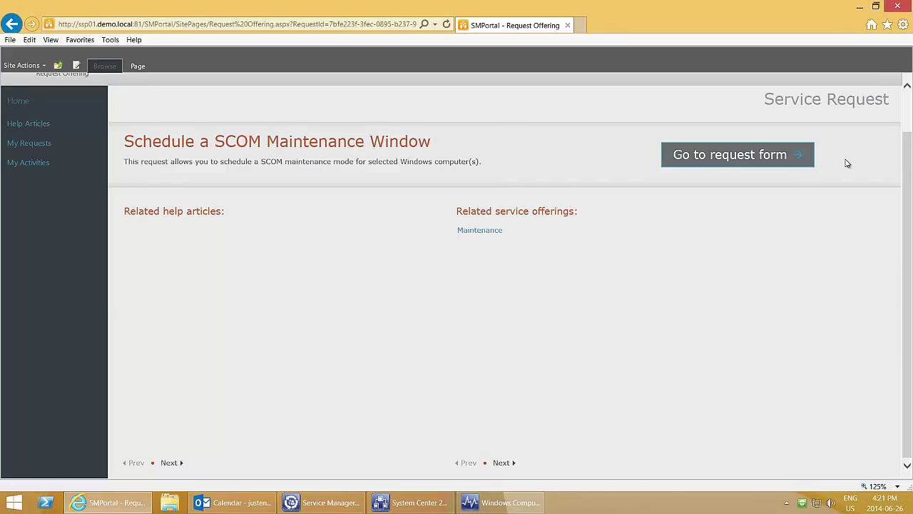
{"action": "left_click_drag", "start_coordinate": [910, 166], "coordinate": [910, 175]}
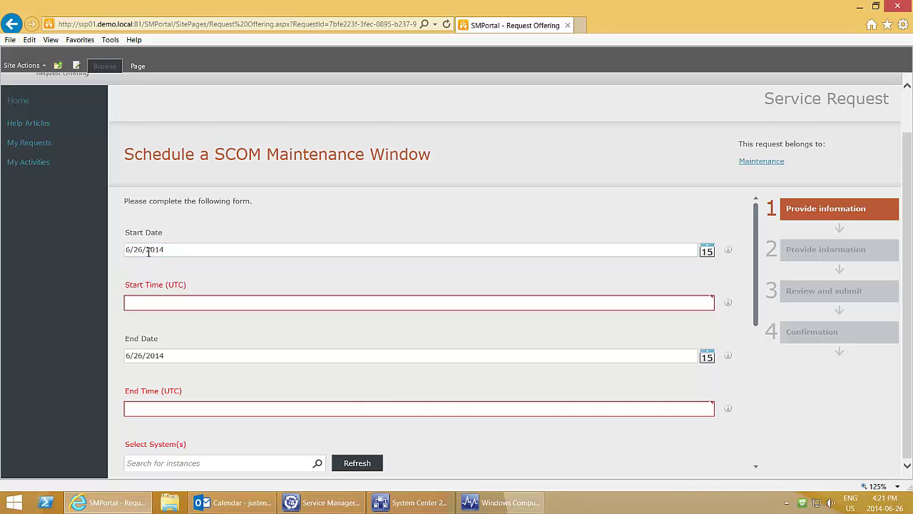
- Set the maintenance window to start at 20:35 and end at 21:35 on 6/26/2014
{"action": "left_click", "coordinate": [157, 303]}
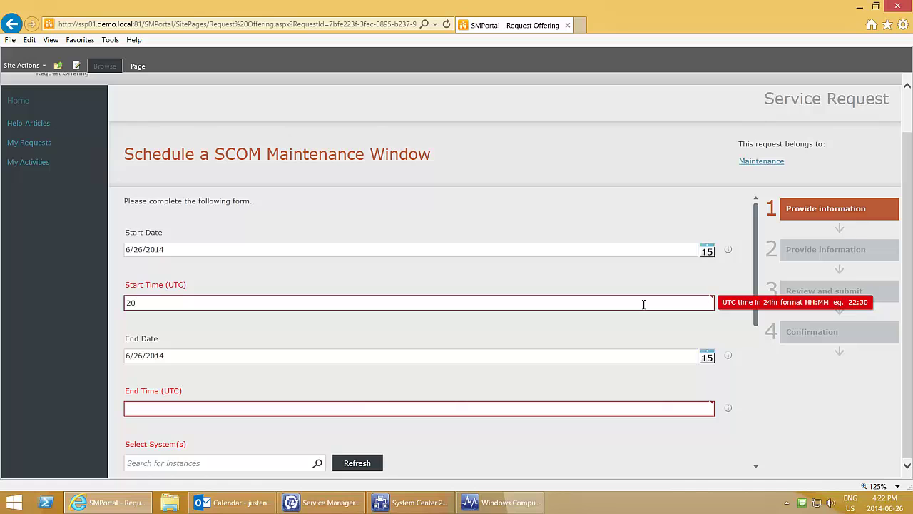
{"action": "type", "text": "5"}
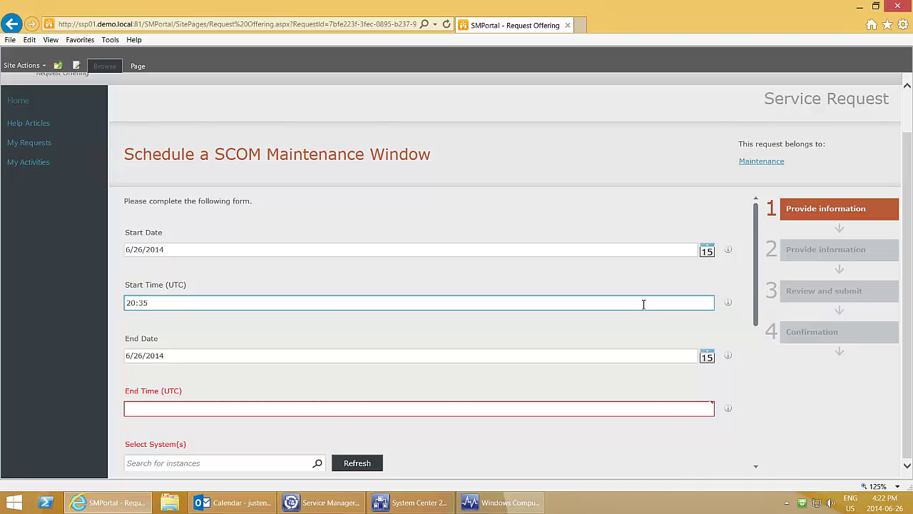
{"action": "key", "text": "Tab"}
{"action": "key", "text": "Tab"}
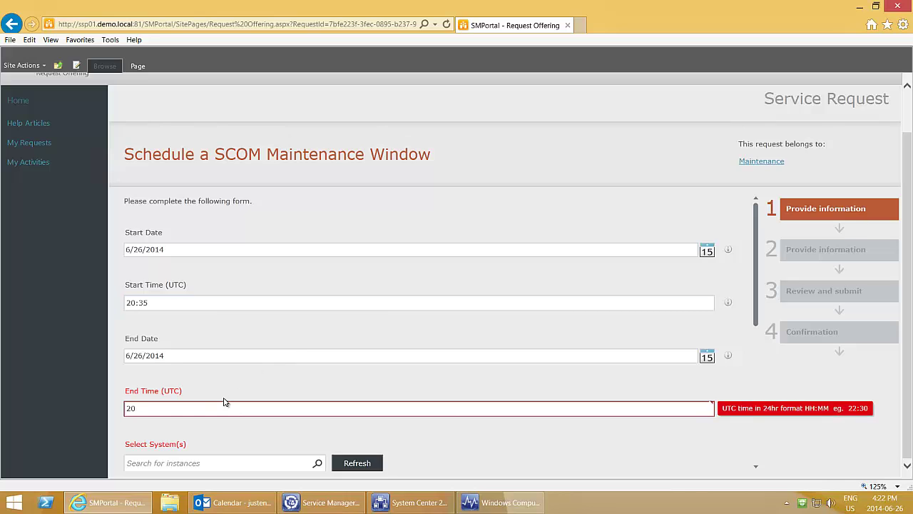
{"action": "type", "text": "21:35"}
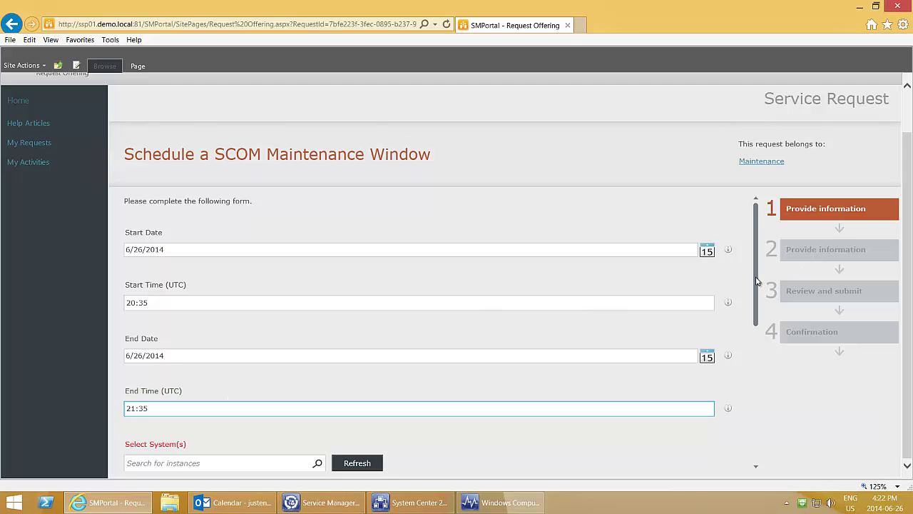
- Select only WIN81X64-1.DEMO.local as the target computer and advance to the next step
{"action": "left_click_drag", "start_coordinate": [758, 282], "coordinate": [737, 389]}
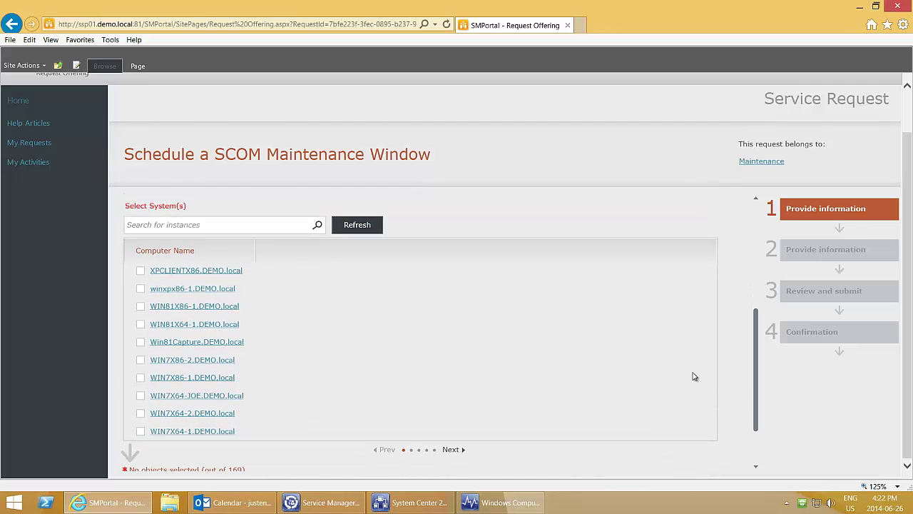
{"action": "left_click", "coordinate": [140, 325]}
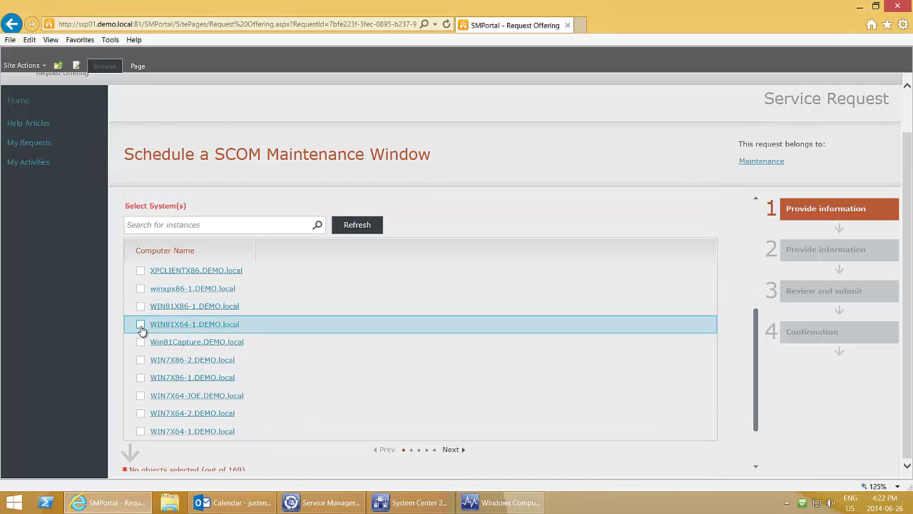
{"action": "left_click", "coordinate": [141, 360]}
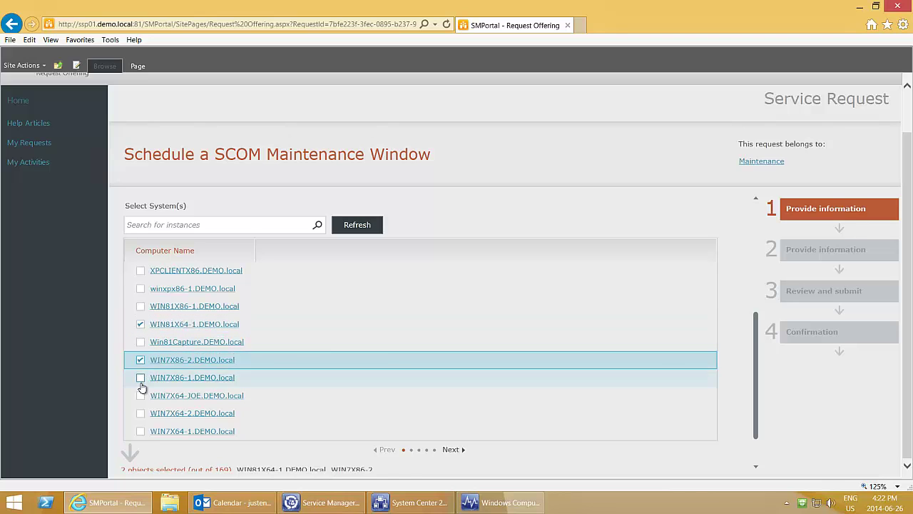
{"action": "left_click", "coordinate": [141, 379]}
{"action": "left_click", "coordinate": [141, 396]}
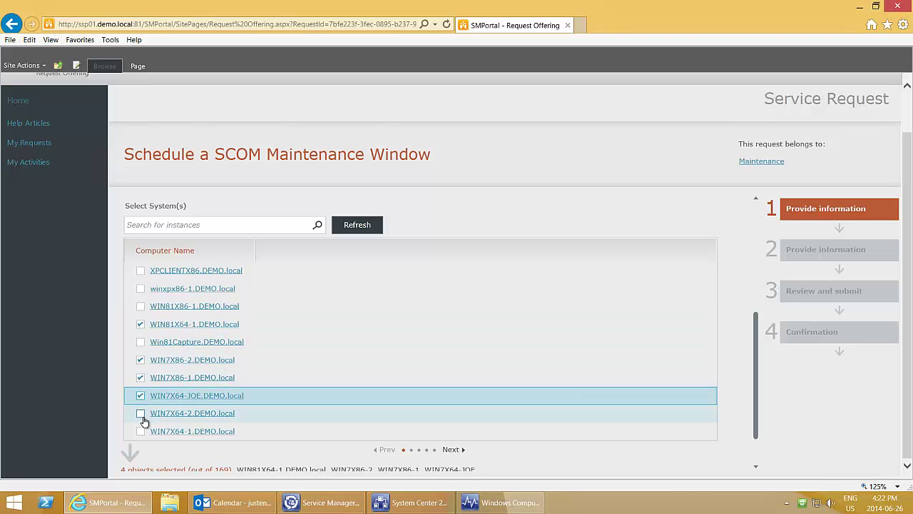
{"action": "left_click", "coordinate": [141, 415]}
{"action": "left_click", "coordinate": [139, 413]}
{"action": "left_click", "coordinate": [140, 396]}
{"action": "left_click", "coordinate": [141, 378]}
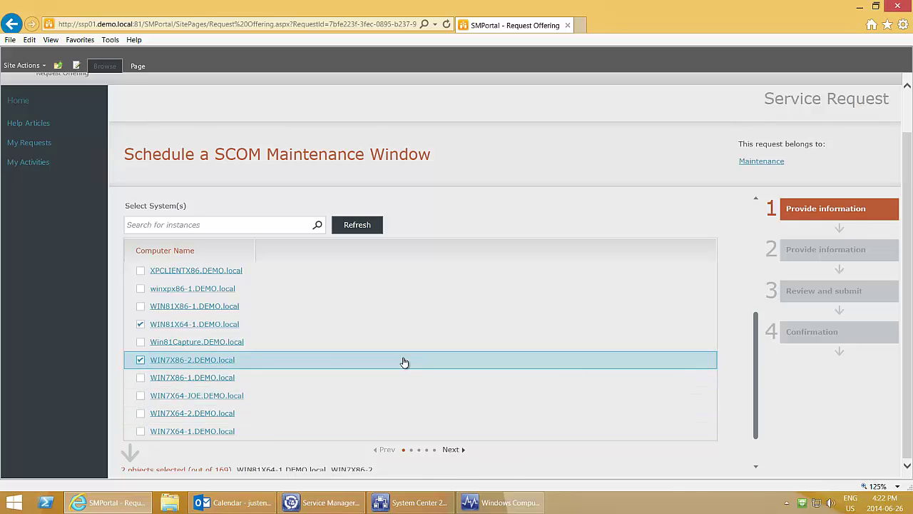
{"action": "scroll", "coordinate": [758, 389], "scroll_direction": "down", "scroll_amount": 2}
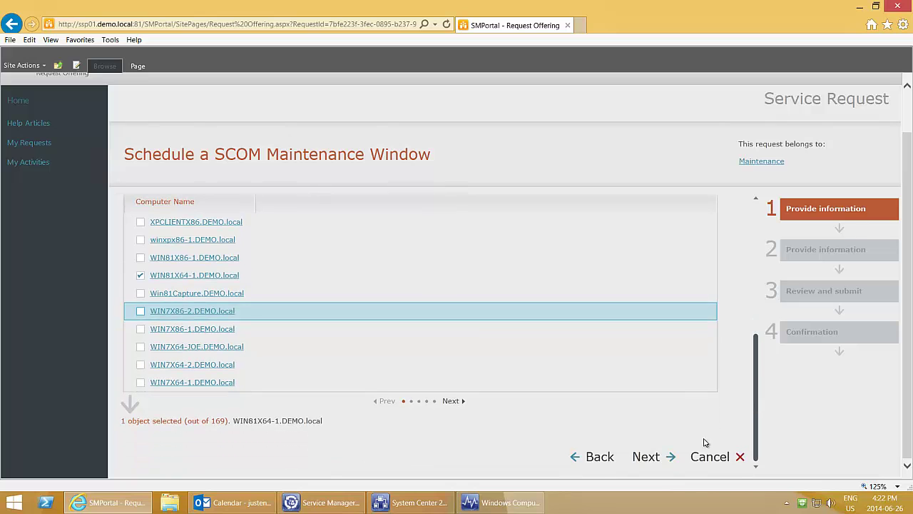
{"action": "left_click", "coordinate": [647, 457]}
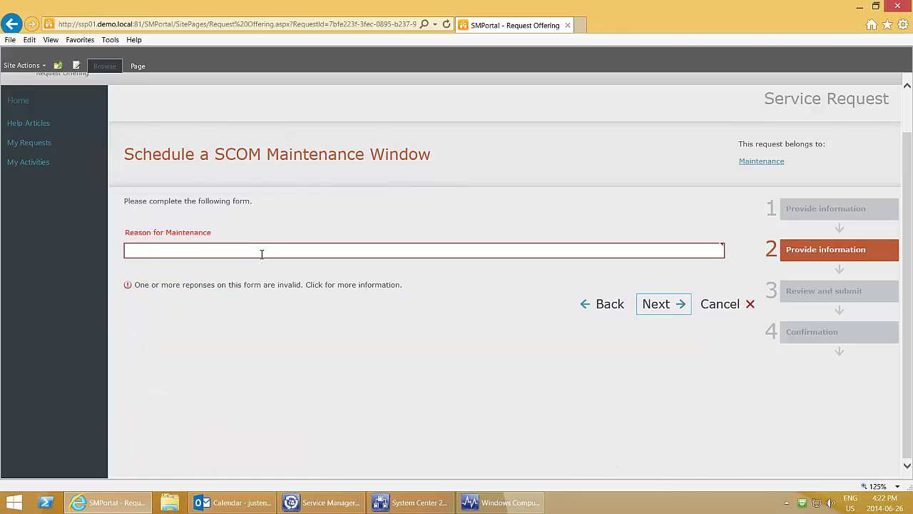
- Enter a Reason for Maintenance saying Windows updates will be installed and the system rebooted
{"action": "left_click", "coordinate": [262, 253]}
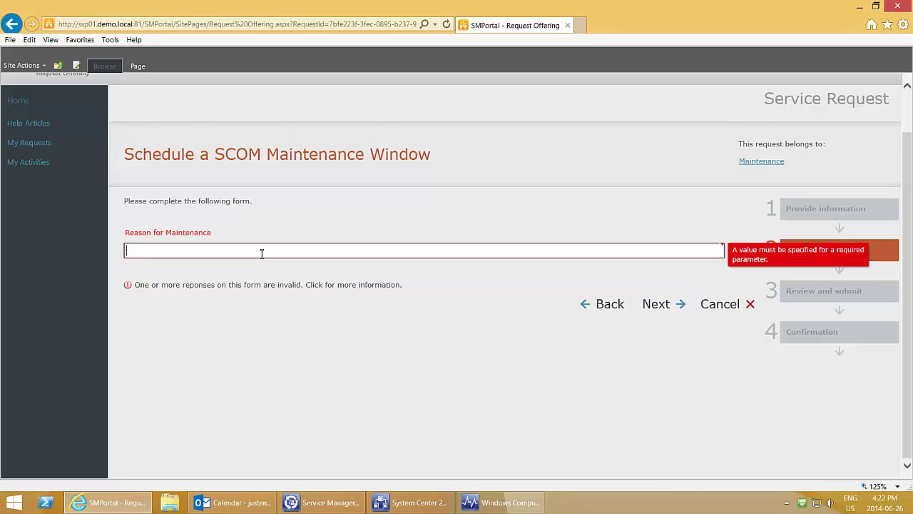
{"action": "type", "text": "I will"}
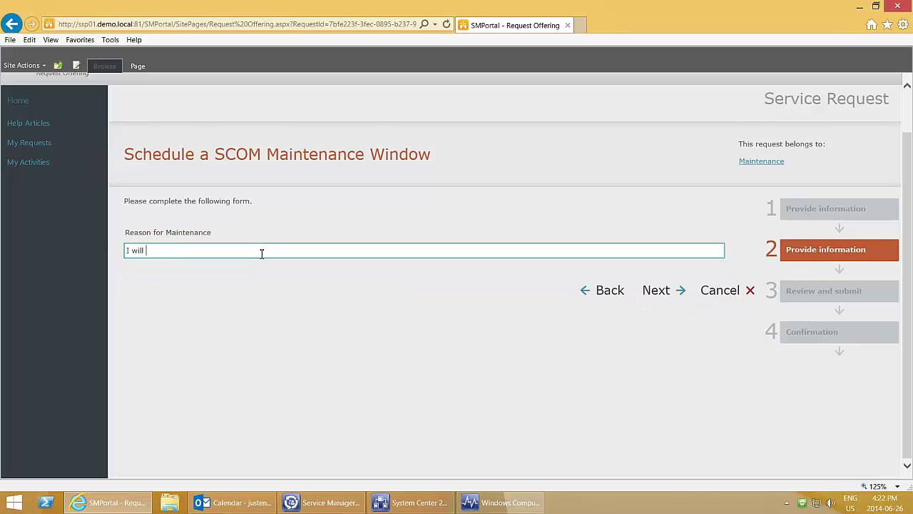
{"action": "type", "text": " be installing Windows updates "}
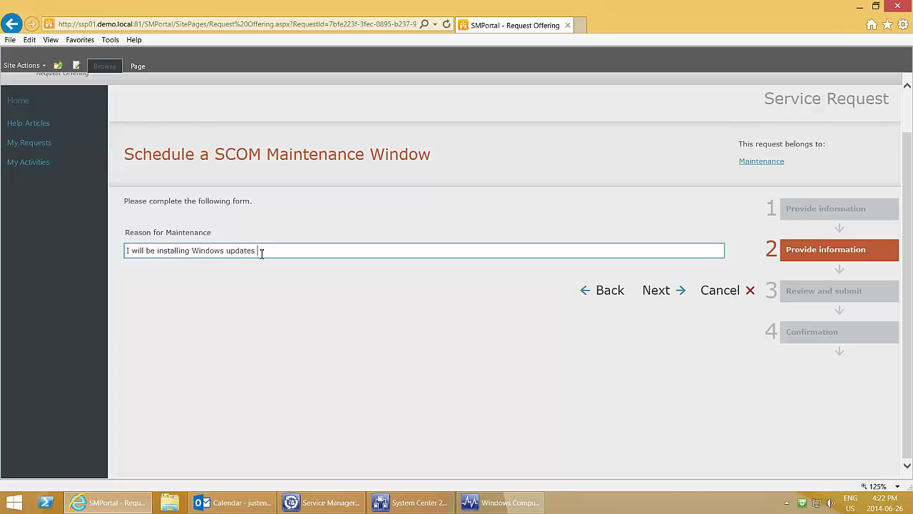
{"action": "type", "text": "and the system wuill need to be reo"}
{"action": "type", "text": "ooted."}
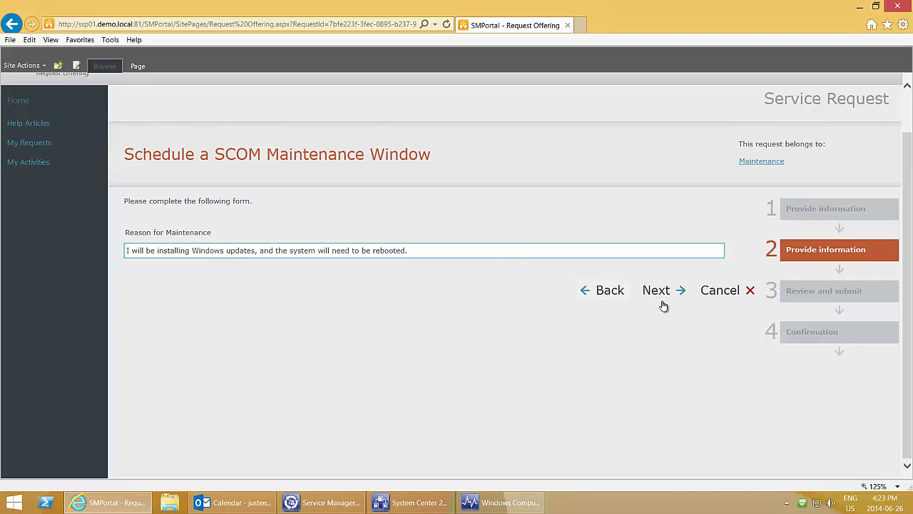
- Review and submit the maintenance request as SR2042, then switch to the Console's open service requests
{"action": "left_click", "coordinate": [659, 291]}
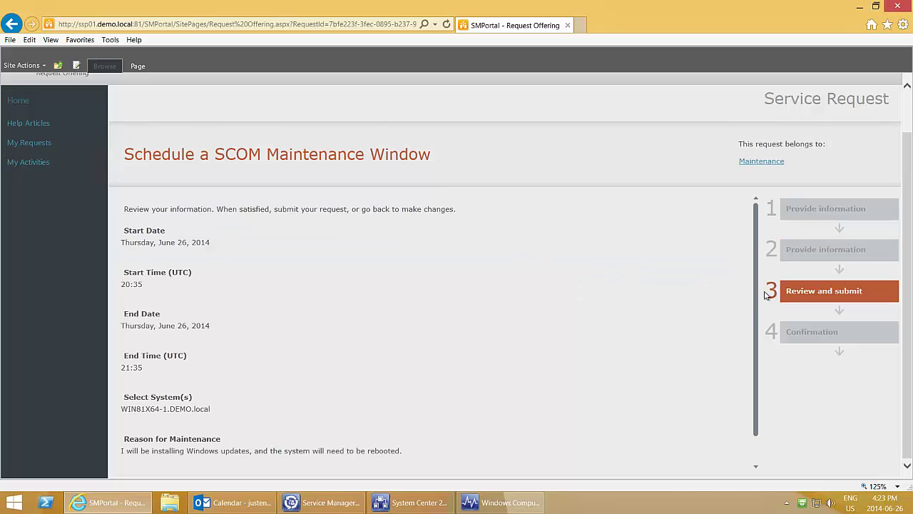
{"action": "scroll", "coordinate": [755, 303], "scroll_direction": "down", "scroll_amount": 2}
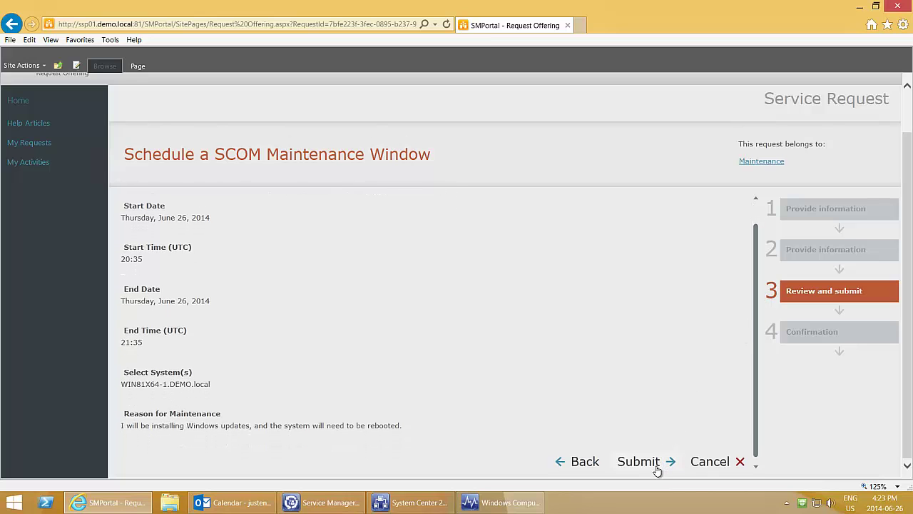
{"action": "left_click", "coordinate": [657, 464]}
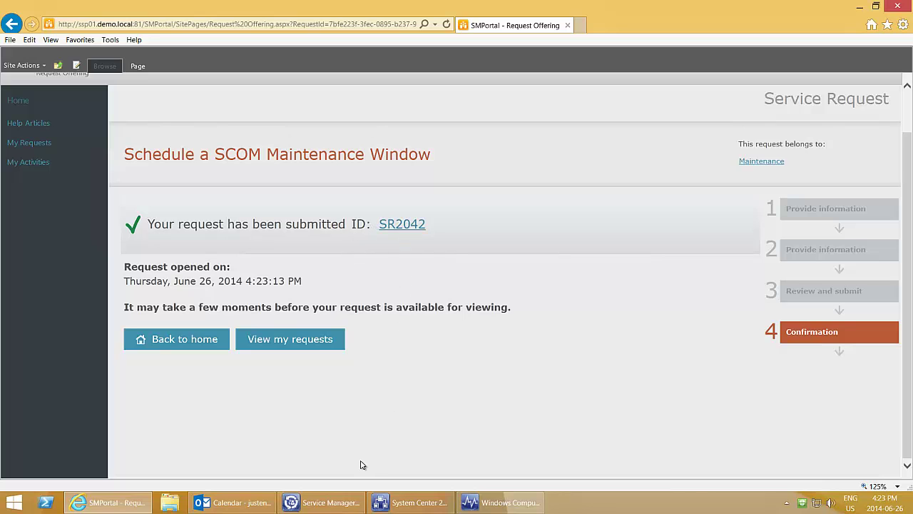
{"action": "left_click", "coordinate": [338, 505]}
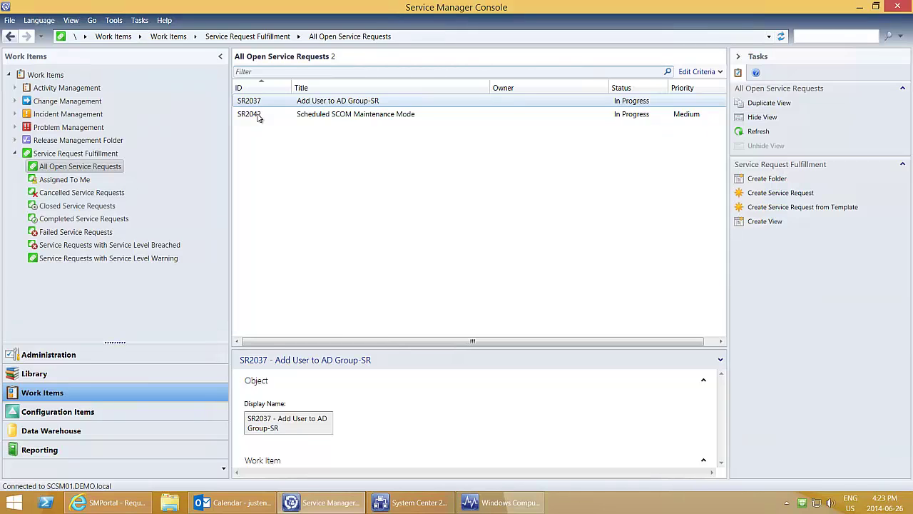
- Open the SR2042 Scheduled SCOM Maintenance Mode request from All Open Service Requests
{"action": "left_click", "coordinate": [259, 115]}
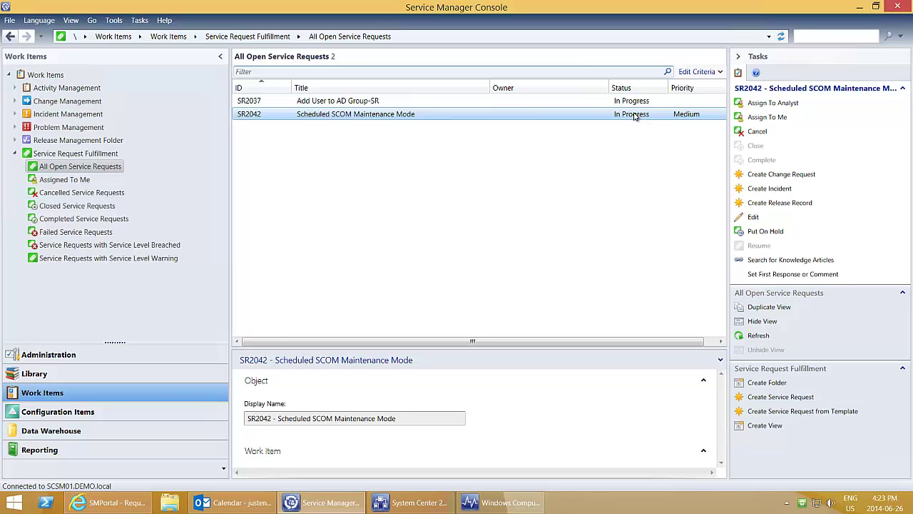
{"action": "double_click", "coordinate": [634, 116]}
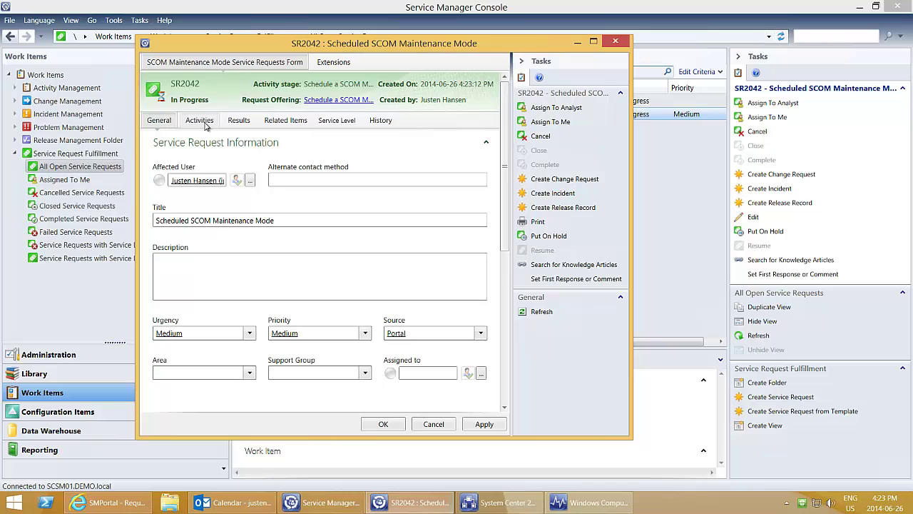
- View SR2042's activities and refresh the form to show RA2043 completed
{"action": "left_click", "coordinate": [205, 123]}
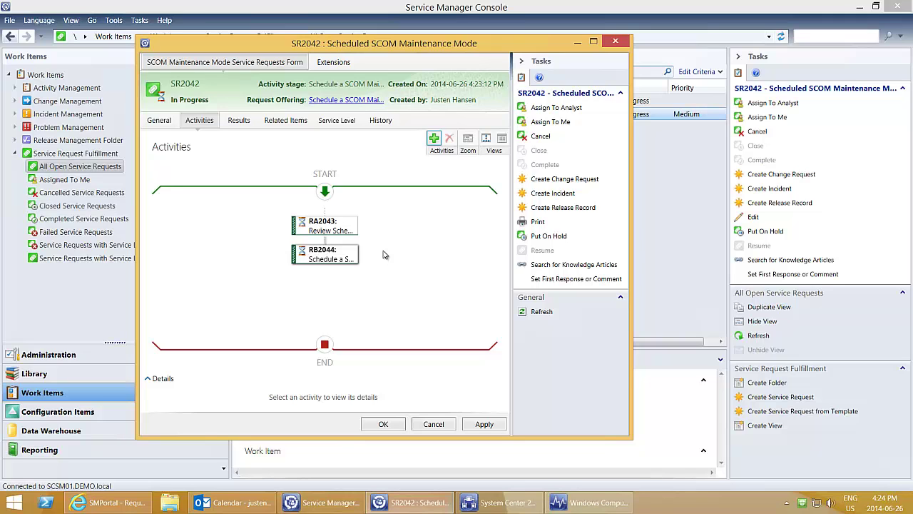
{"action": "key", "text": "F5"}
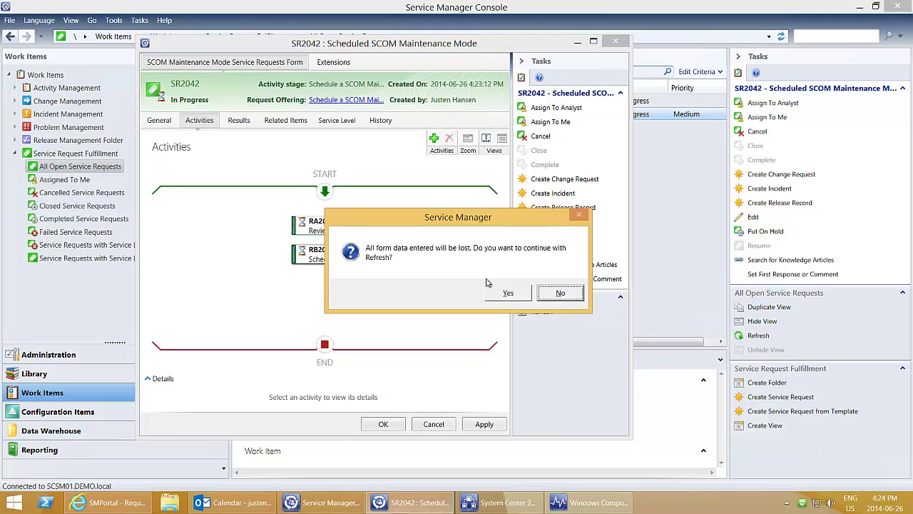
{"action": "left_click", "coordinate": [500, 294]}
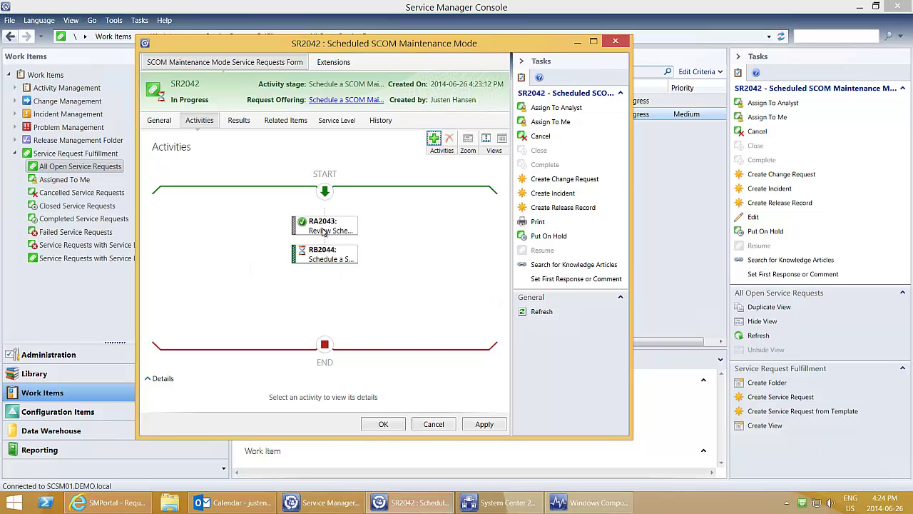
{"action": "double_click", "coordinate": [324, 228]}
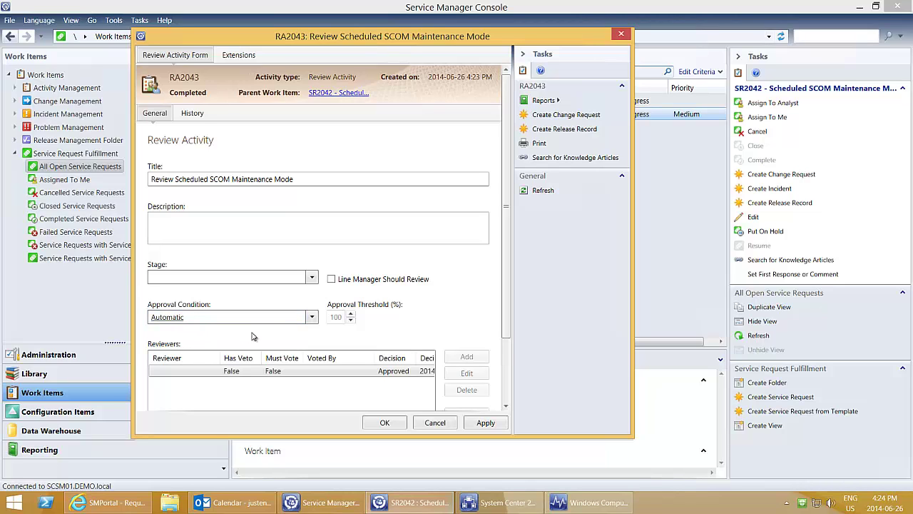
{"action": "left_click", "coordinate": [281, 229]}
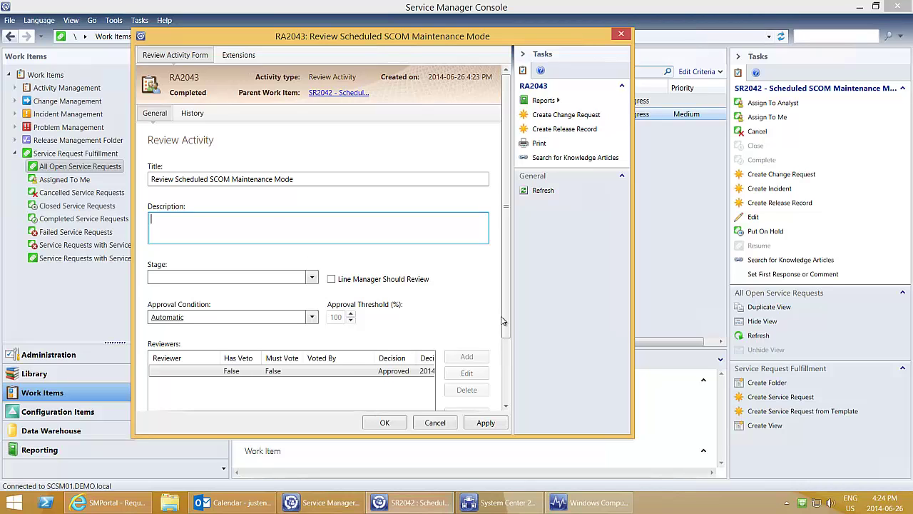
{"action": "left_click", "coordinate": [428, 424]}
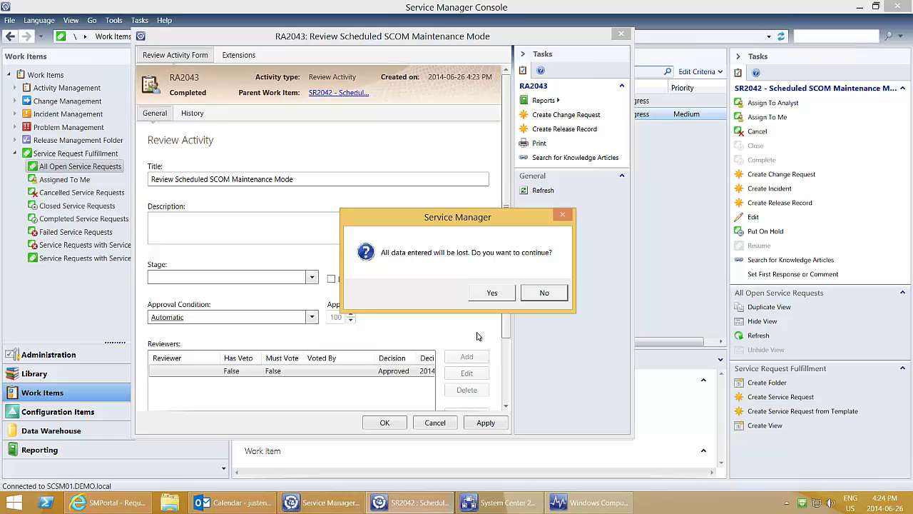
{"action": "left_click", "coordinate": [494, 295]}
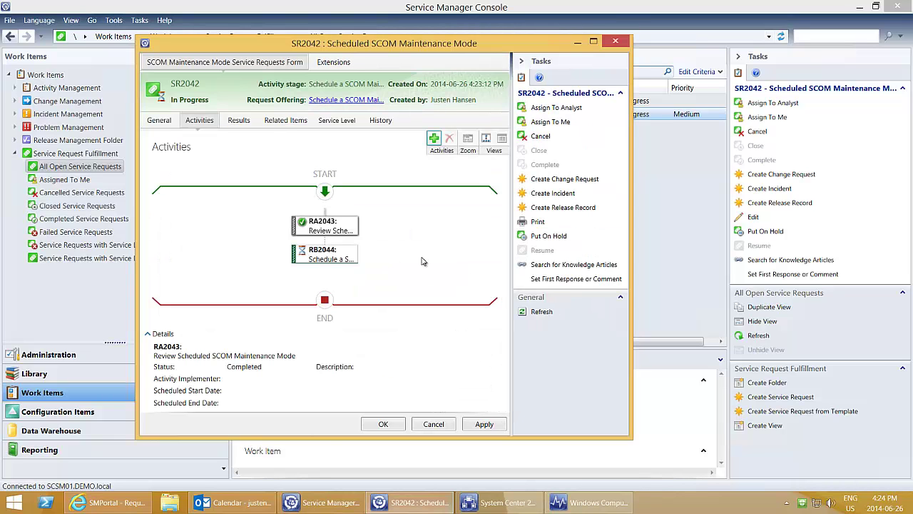
- Refresh the SR2042 form again so runbook activity RB2044 shows as in progress
{"action": "key", "text": "F5"}
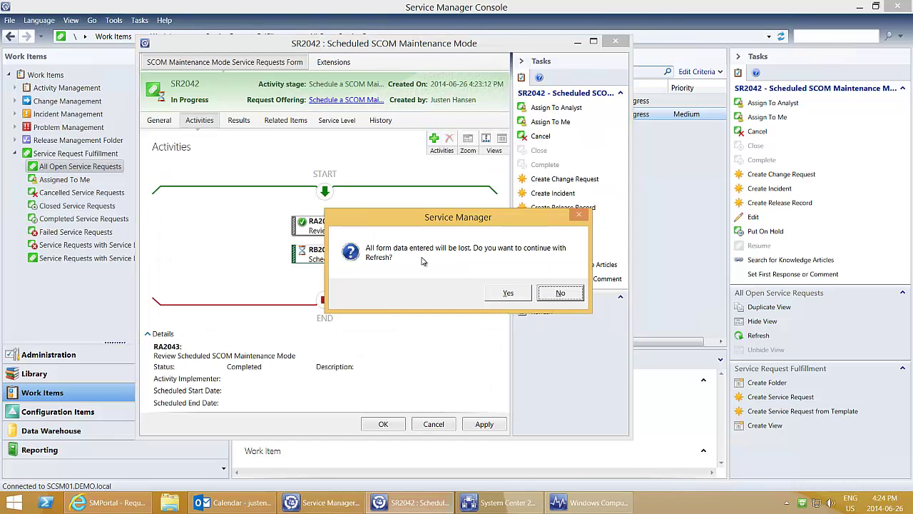
{"action": "left_click", "coordinate": [488, 291]}
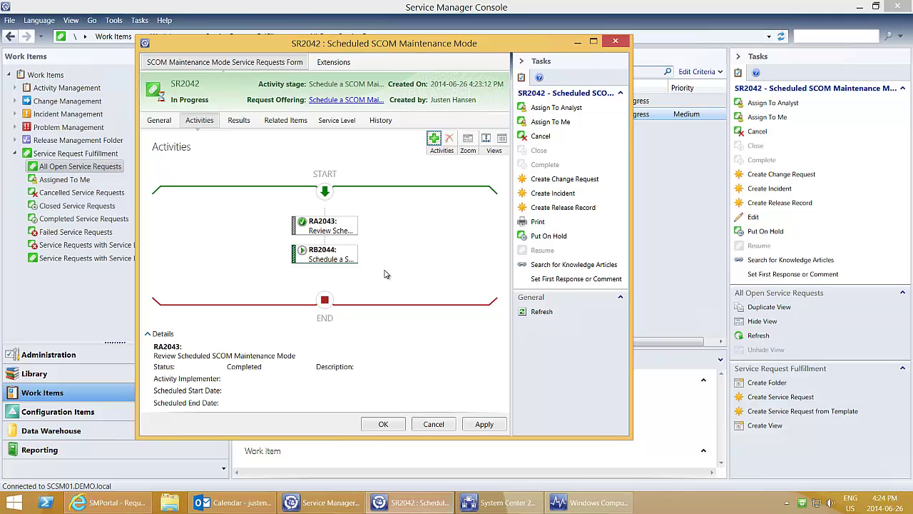
- In Orchestrator, select the newest successful run of 1 - Get User Input, started 4:24:45 PM
{"action": "left_click", "coordinate": [485, 500]}
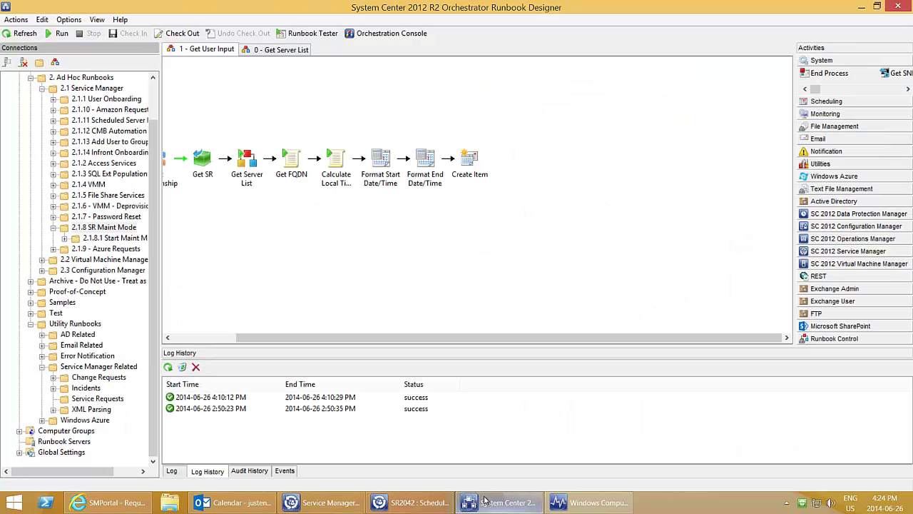
{"action": "left_click", "coordinate": [184, 340]}
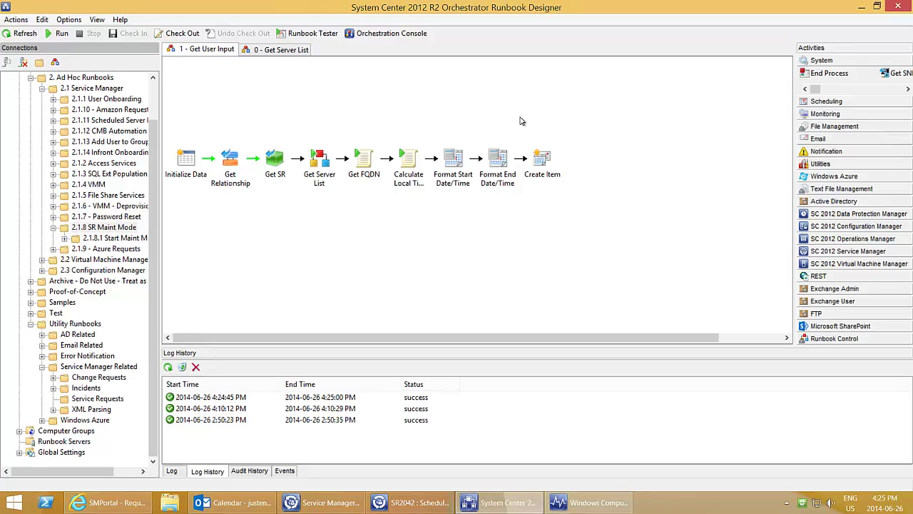
{"action": "left_click", "coordinate": [206, 399]}
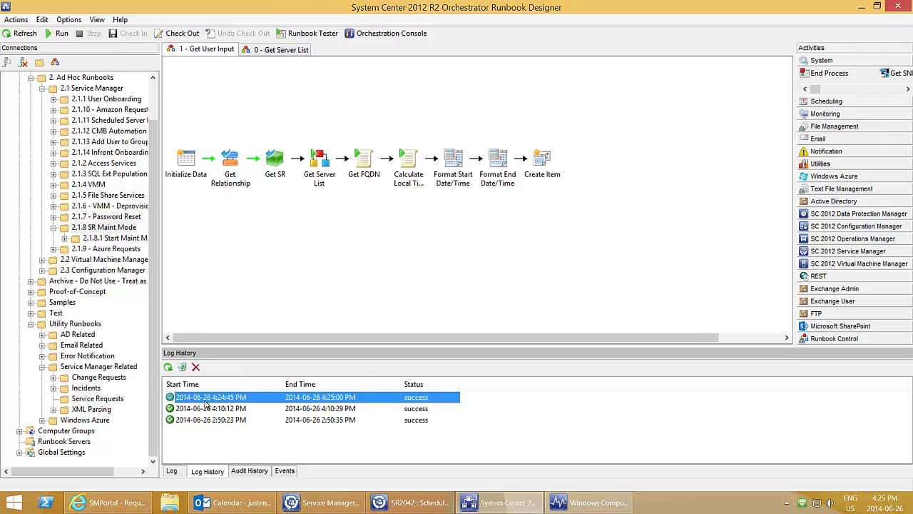
- Dismiss the SR2042 maintenance reminder in Outlook
{"action": "left_click", "coordinate": [231, 507]}
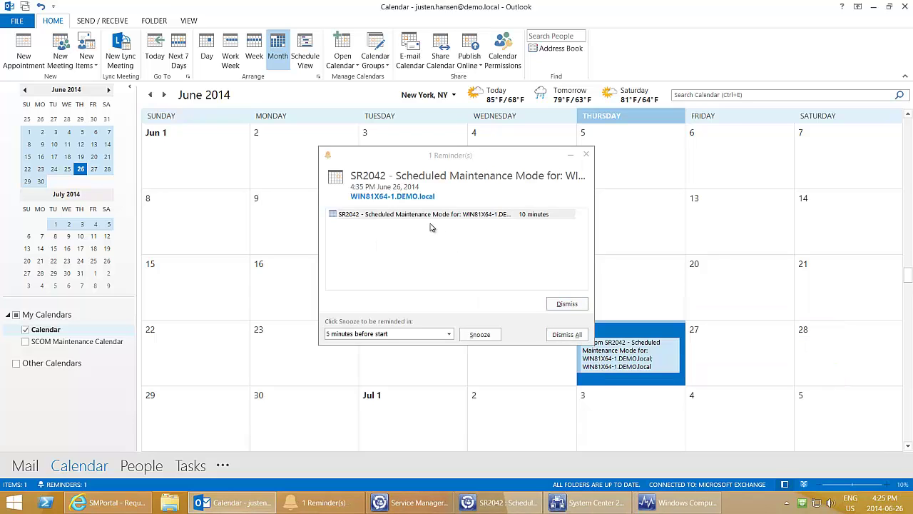
{"action": "left_click", "coordinate": [421, 215]}
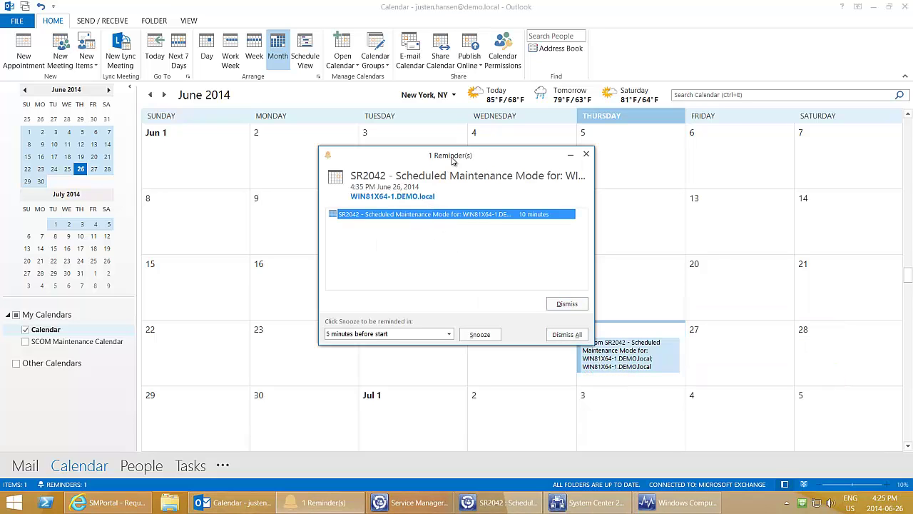
{"action": "left_click", "coordinate": [567, 304]}
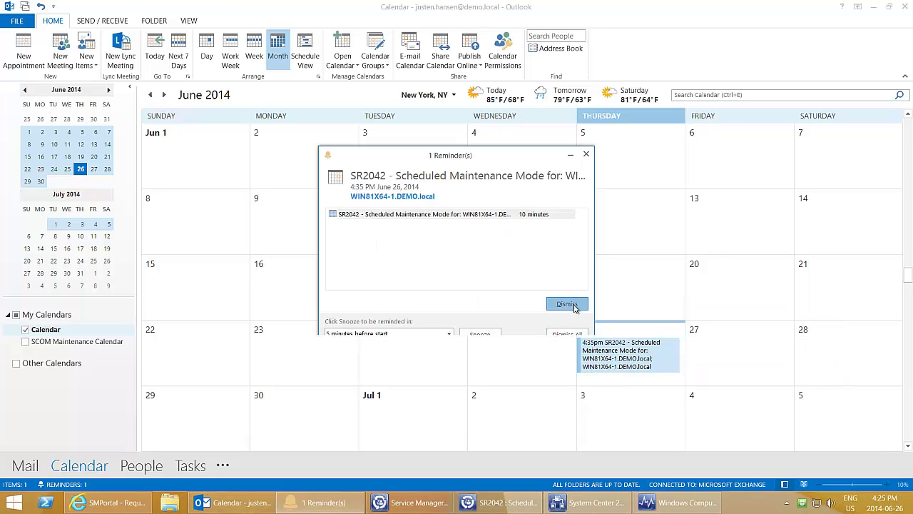
- Review the 26 June SR2042 appointment for WIN81X64-1.DEMO.local, 4:35–5:35 PM, then close it
{"action": "double_click", "coordinate": [620, 359]}
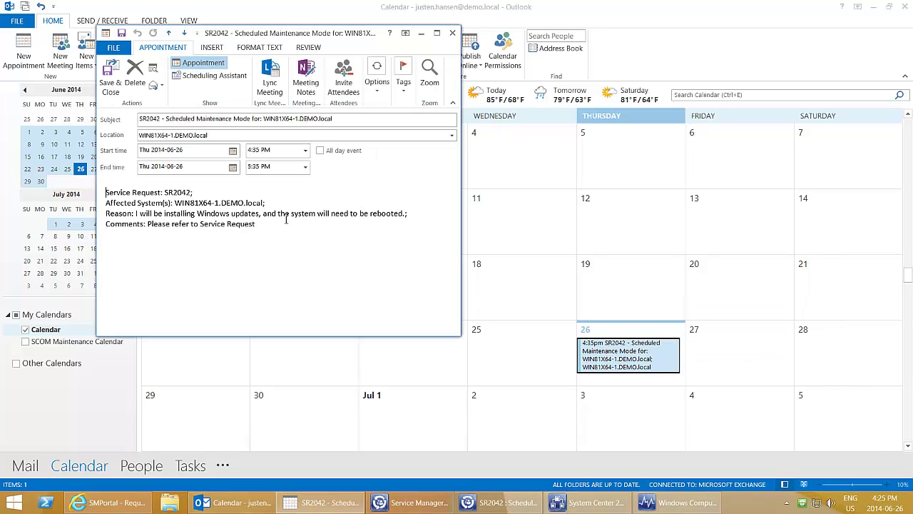
{"action": "left_click_drag", "start_coordinate": [222, 225], "coordinate": [109, 195]}
{"action": "left_click", "coordinate": [332, 268]}
{"action": "left_click", "coordinate": [454, 34]}
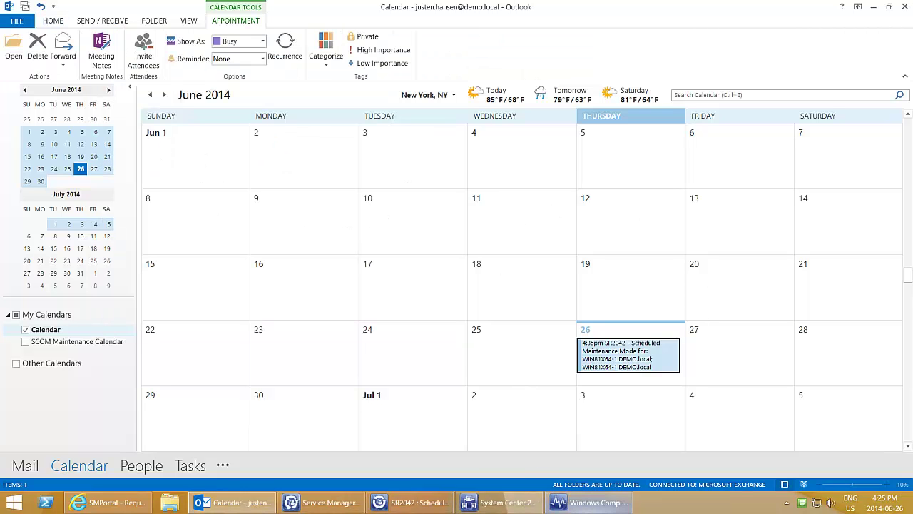
- Check Operations Manager and Orchestrator's integration options, then return to the SR2042 request form
{"action": "left_click", "coordinate": [591, 503]}
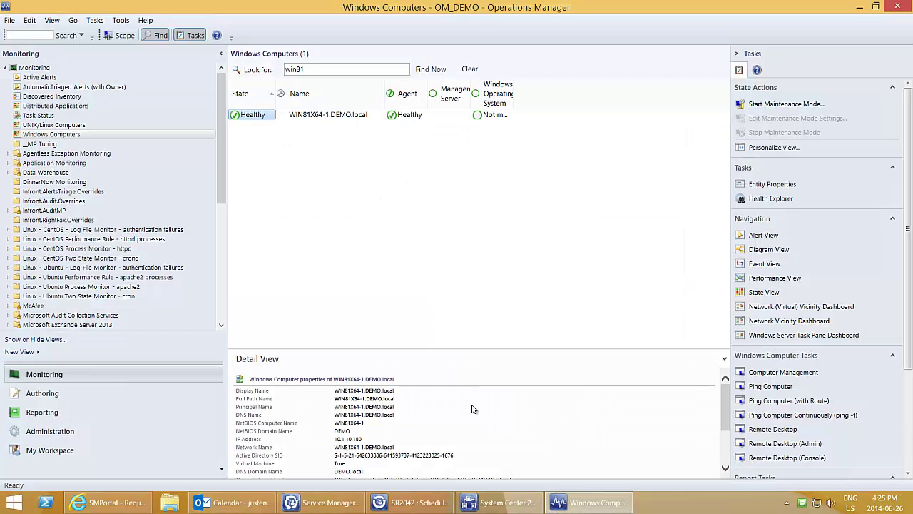
{"action": "left_click", "coordinate": [502, 502]}
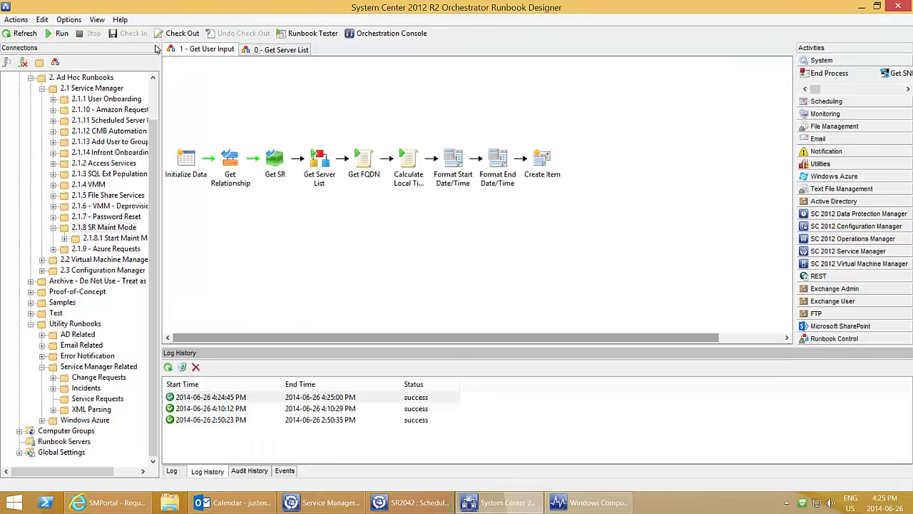
{"action": "left_click", "coordinate": [69, 20]}
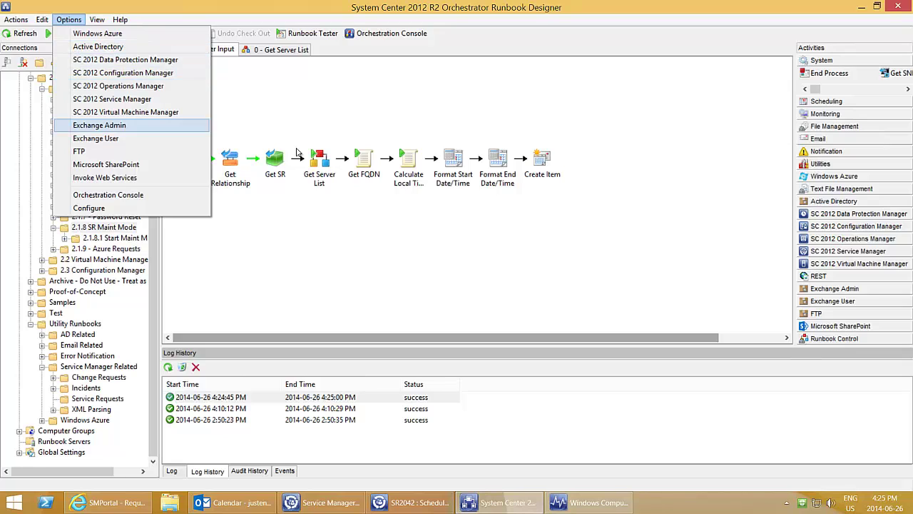
{"action": "left_click", "coordinate": [385, 234]}
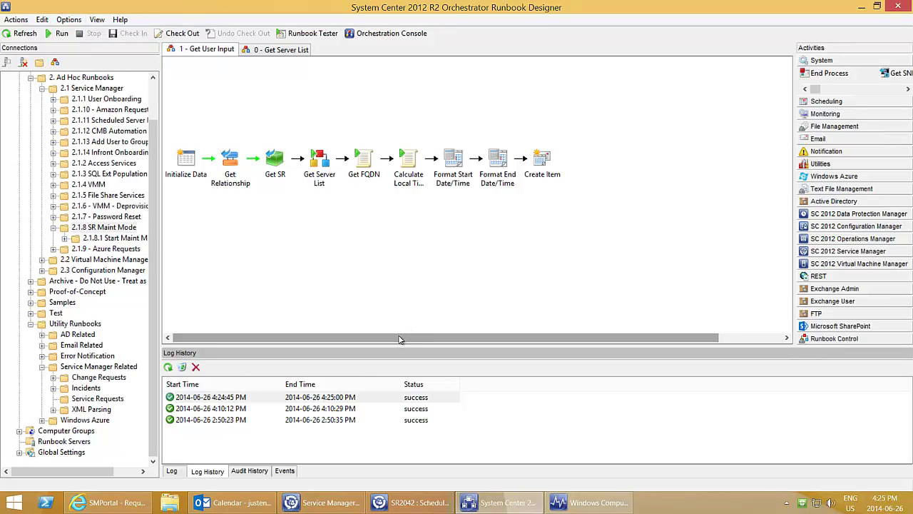
{"action": "left_click_drag", "start_coordinate": [402, 340], "coordinate": [370, 340]}
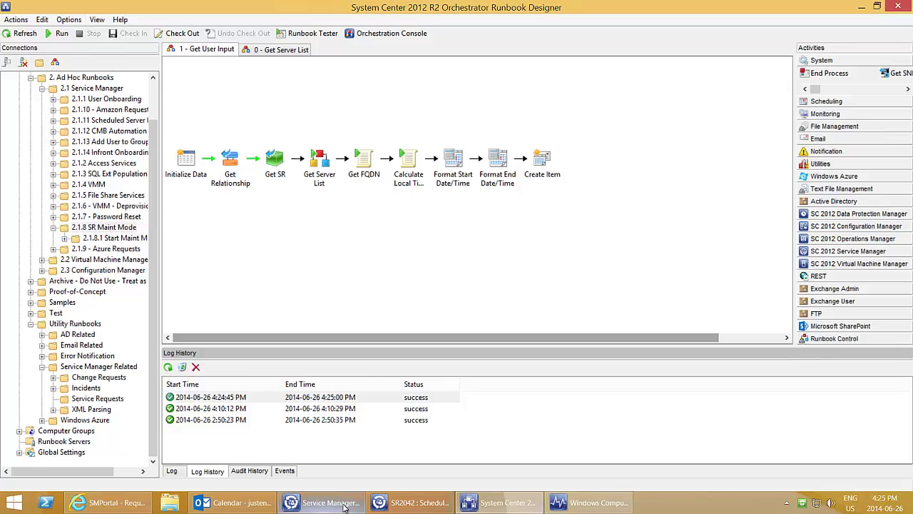
- Refresh the SR2042 request form with F5, then cancel and discard it
{"action": "mouse_move", "coordinate": [395, 504]}
{"action": "left_click", "coordinate": [391, 474]}
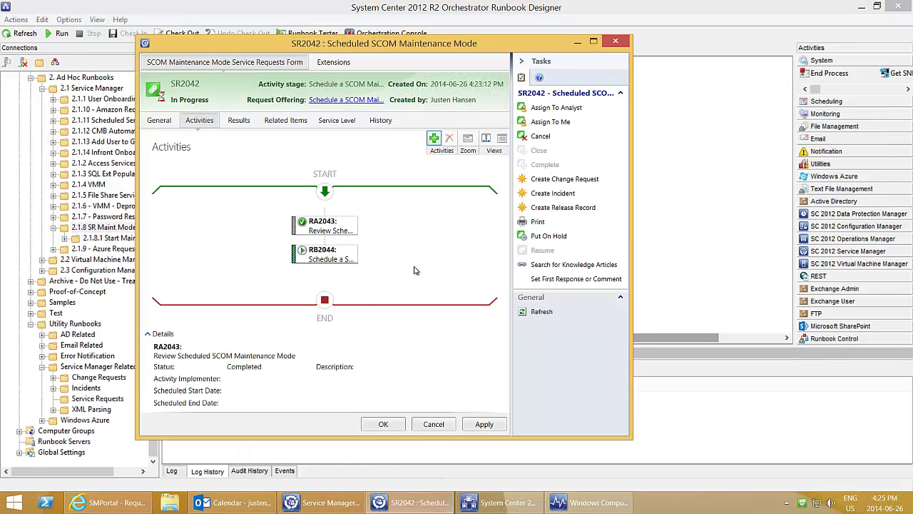
{"action": "key", "text": "F5"}
{"action": "left_click", "coordinate": [505, 294]}
{"action": "left_click", "coordinate": [446, 424]}
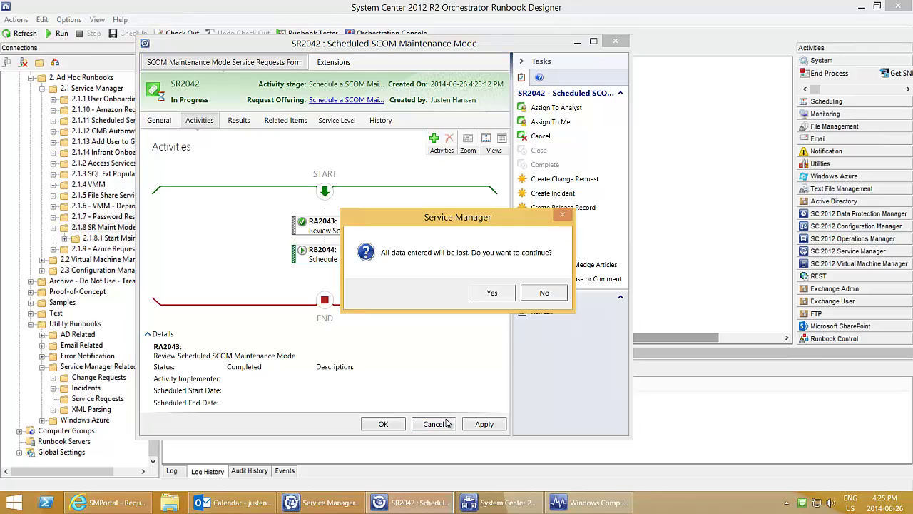
{"action": "left_click", "coordinate": [497, 296]}
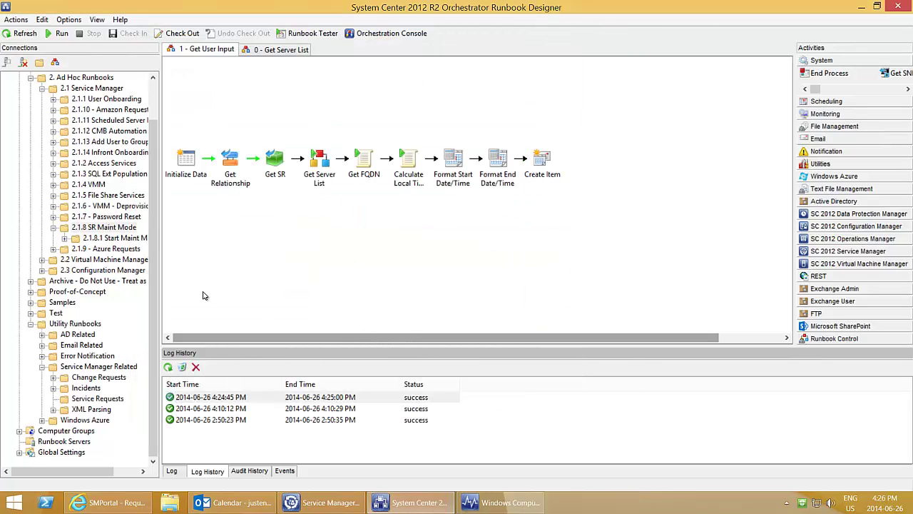
- Open the 2.1.8.1 Start Maint Mode runbook and select its Apply Maint Mode activity
{"action": "left_click", "coordinate": [125, 241]}
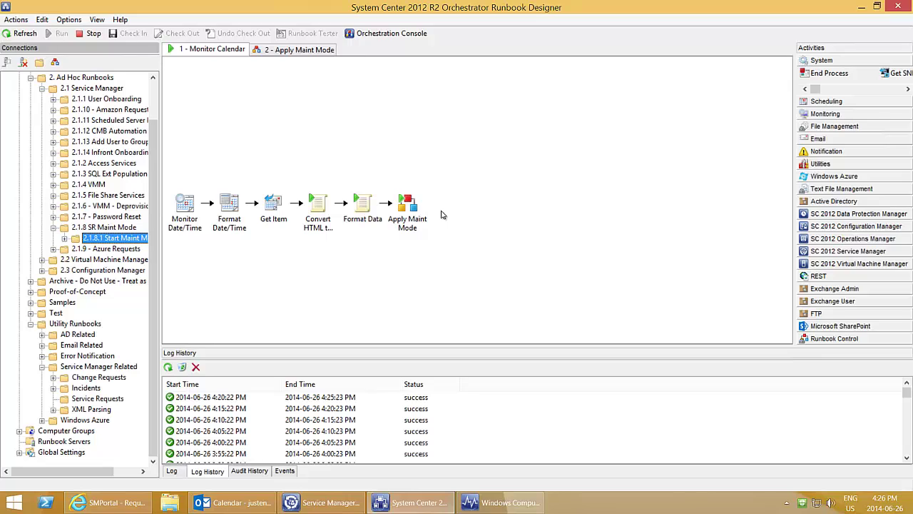
{"action": "left_click", "coordinate": [411, 220]}
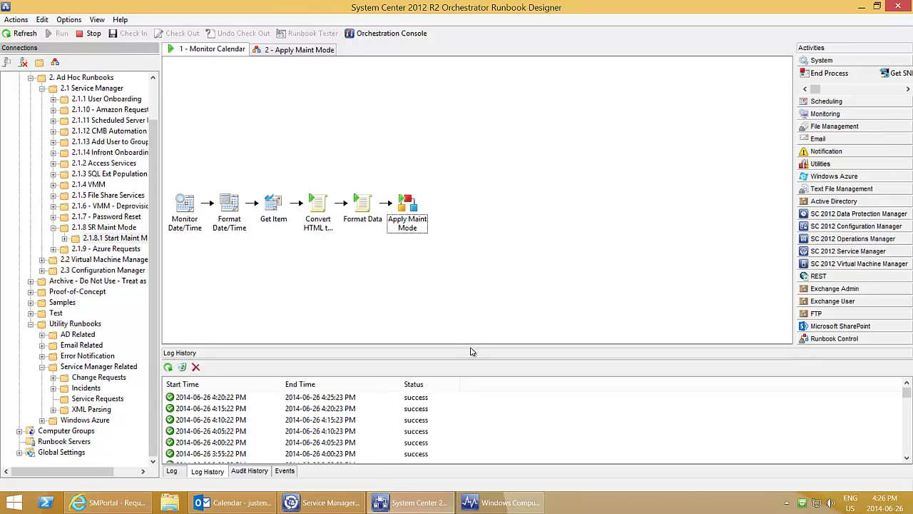
- Review SR2042's details and its Outlook maintenance appointment, then show Operations Manager's Windows Computers view
{"action": "left_click", "coordinate": [331, 501]}
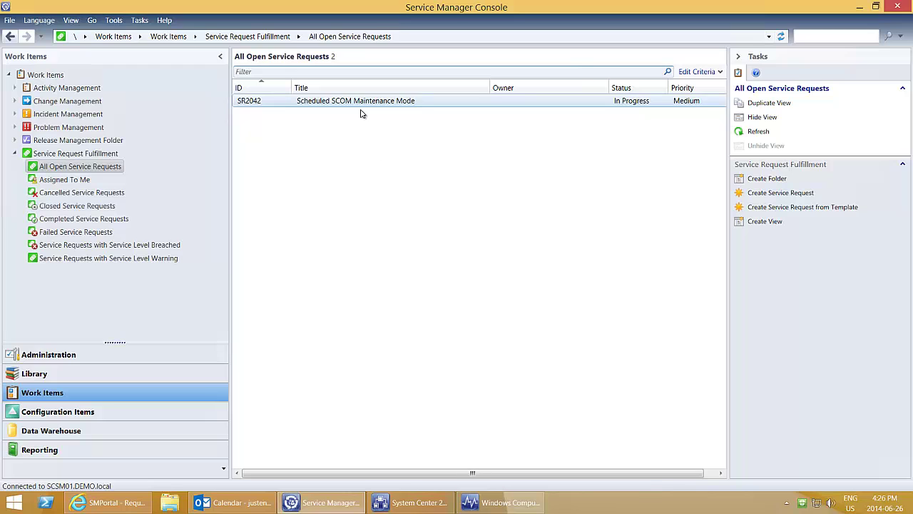
{"action": "left_click", "coordinate": [362, 104]}
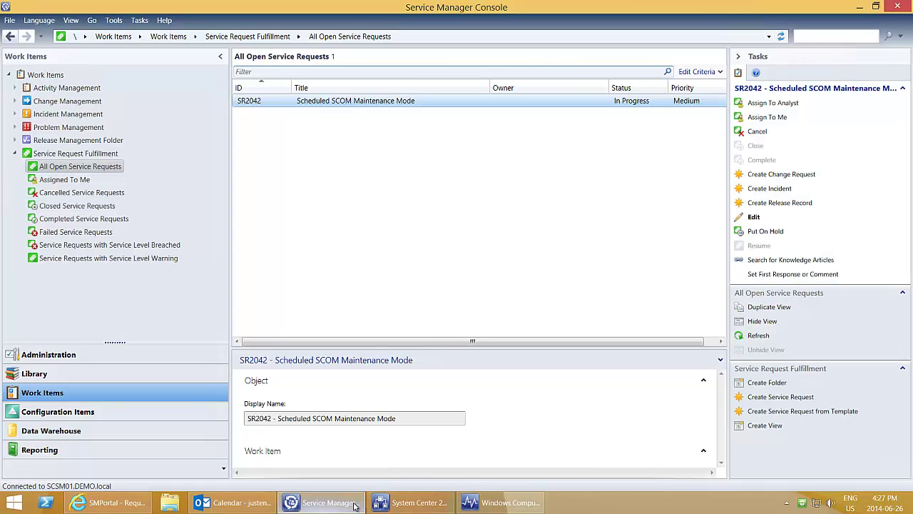
{"action": "left_click", "coordinate": [389, 503]}
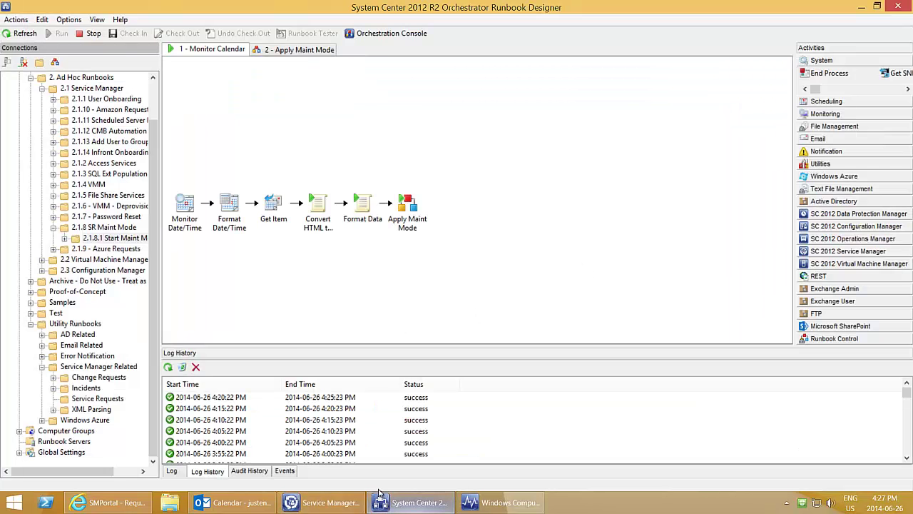
{"action": "left_click", "coordinate": [238, 503]}
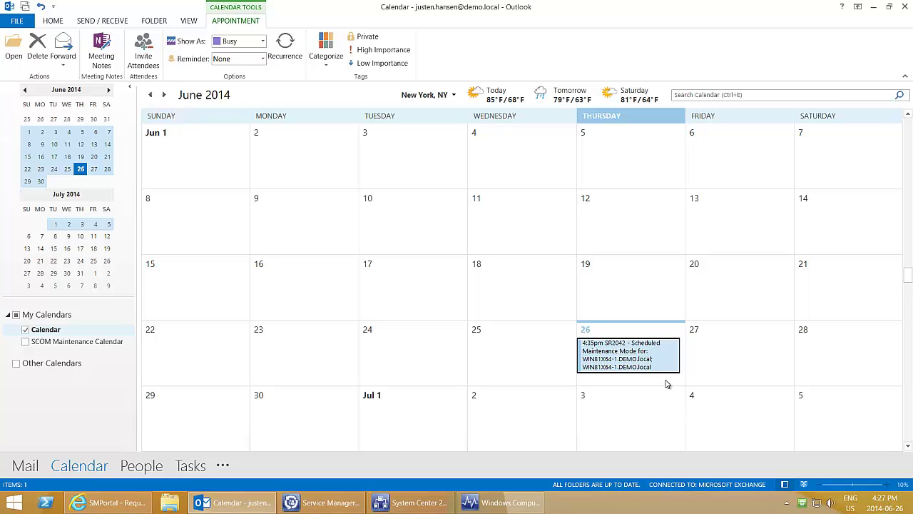
{"action": "left_click", "coordinate": [521, 503]}
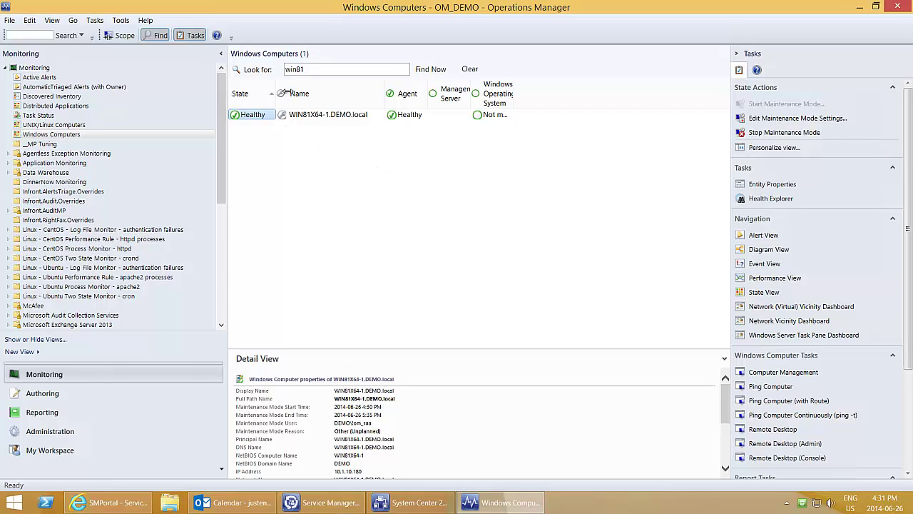
- Open the Edit Maintenance Mode Settings for WIN81X64-1.DEMO.local
{"action": "left_click_drag", "start_coordinate": [286, 87], "coordinate": [294, 86]}
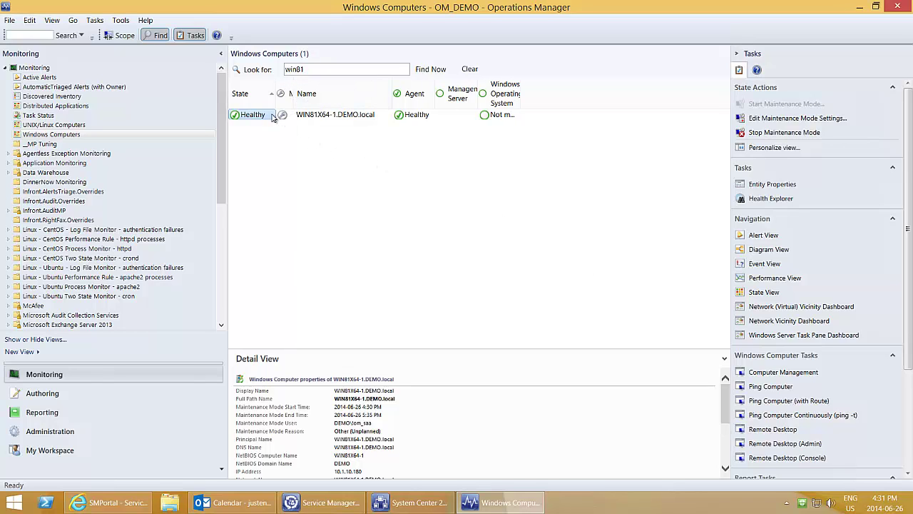
{"action": "right_click", "coordinate": [256, 117]}
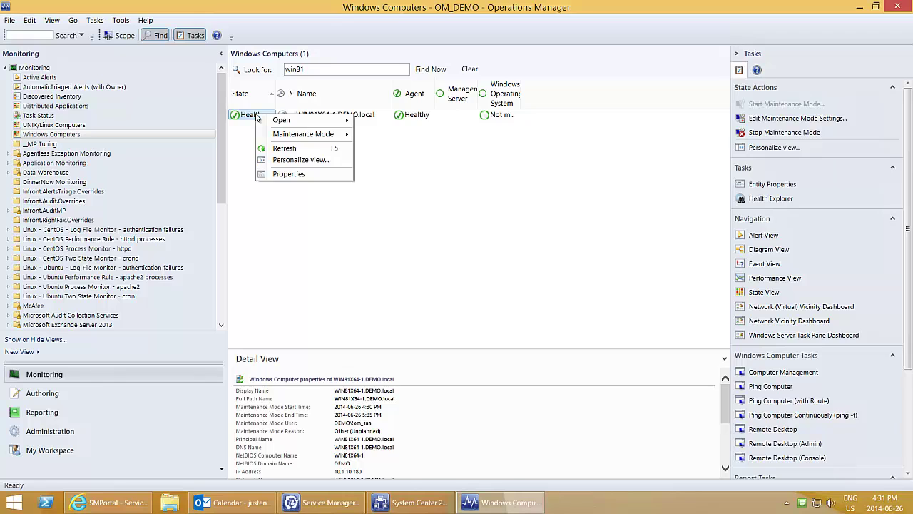
{"action": "mouse_move", "coordinate": [293, 136]}
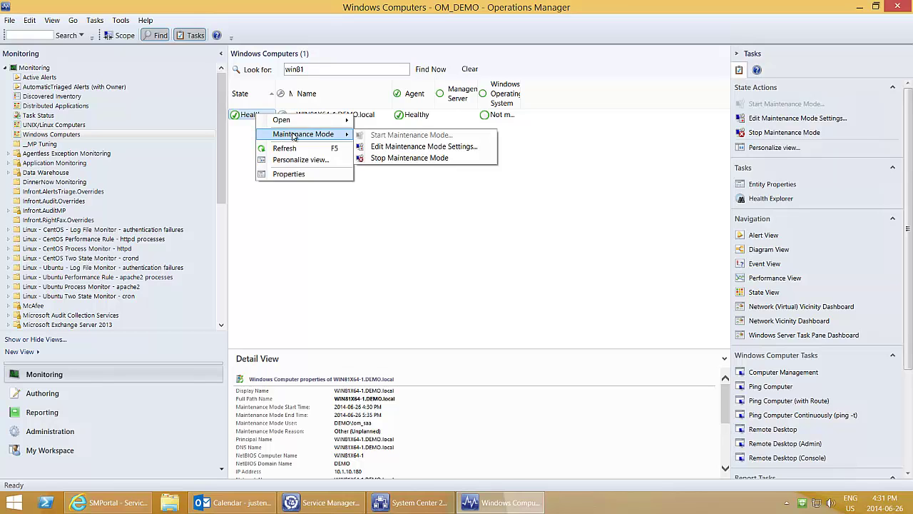
{"action": "left_click", "coordinate": [396, 148]}
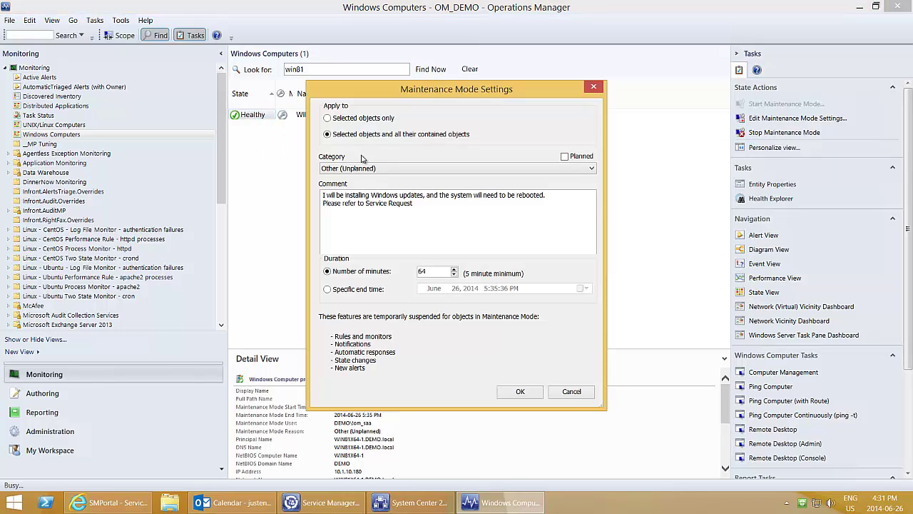
- Review the maintenance comment and 64-minute duration, then cancel without changes
{"action": "left_click", "coordinate": [548, 196]}
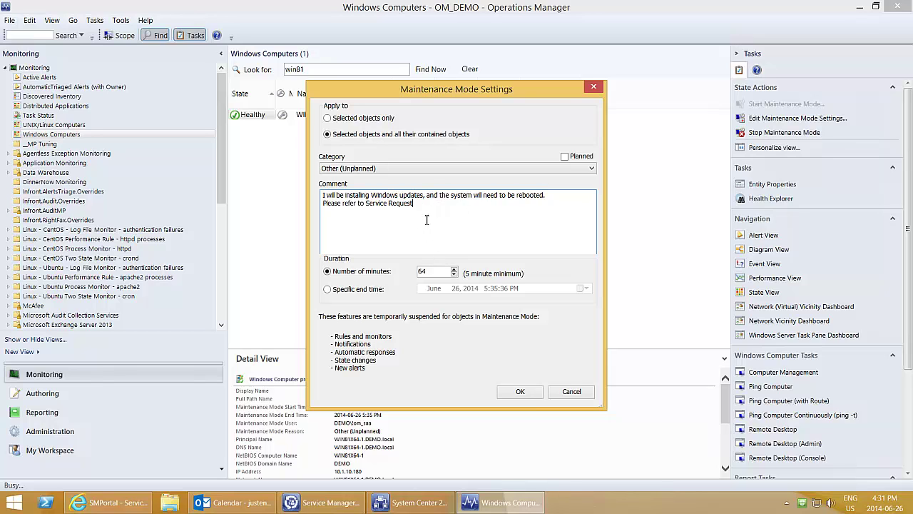
{"action": "left_click_drag", "start_coordinate": [447, 94], "coordinate": [457, 89]}
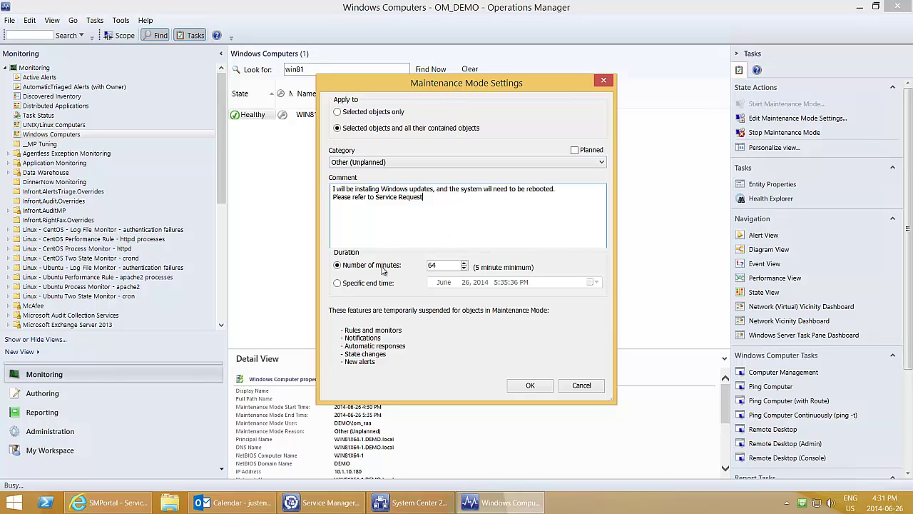
{"action": "double_click", "coordinate": [429, 266]}
{"action": "left_click", "coordinate": [434, 211]}
{"action": "left_click_drag", "start_coordinate": [448, 265], "coordinate": [433, 266]}
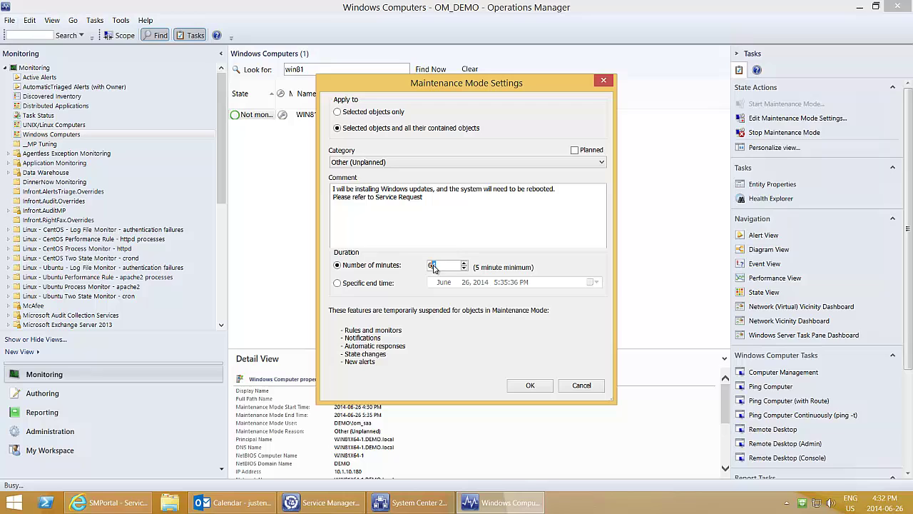
{"action": "left_click", "coordinate": [440, 214]}
{"action": "left_click", "coordinate": [577, 386]}
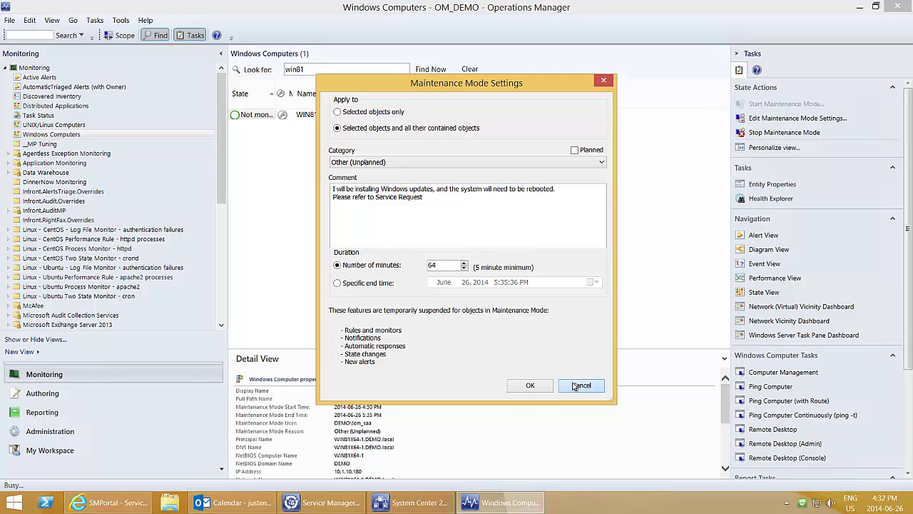
- Refresh open requests, then filter Completed Service Requests by 'scom' and select SR2042
{"action": "left_click", "coordinate": [342, 503]}
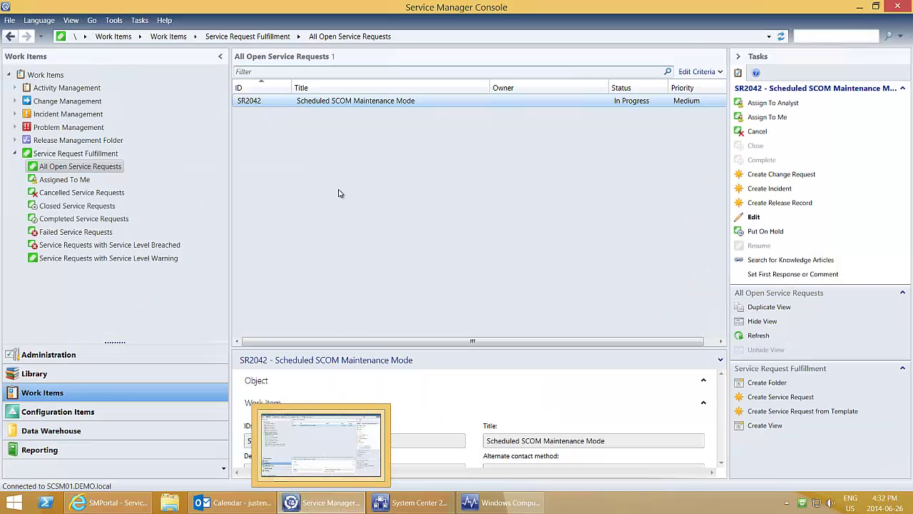
{"action": "left_click", "coordinate": [369, 129]}
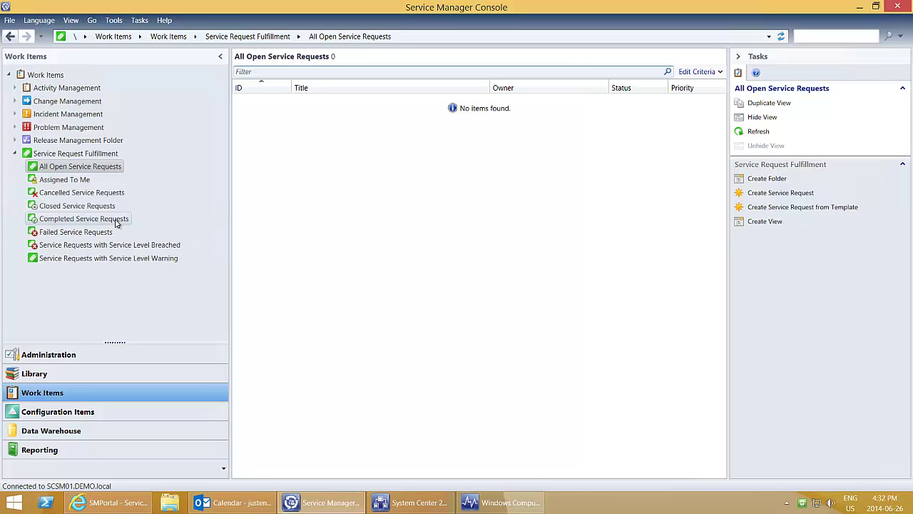
{"action": "left_click", "coordinate": [116, 222]}
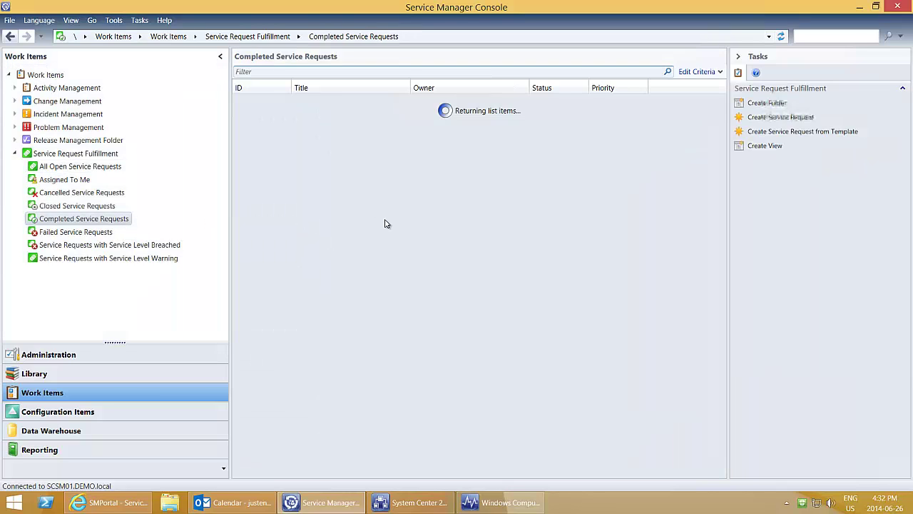
{"action": "left_click", "coordinate": [341, 72]}
{"action": "type", "text": "scom"}
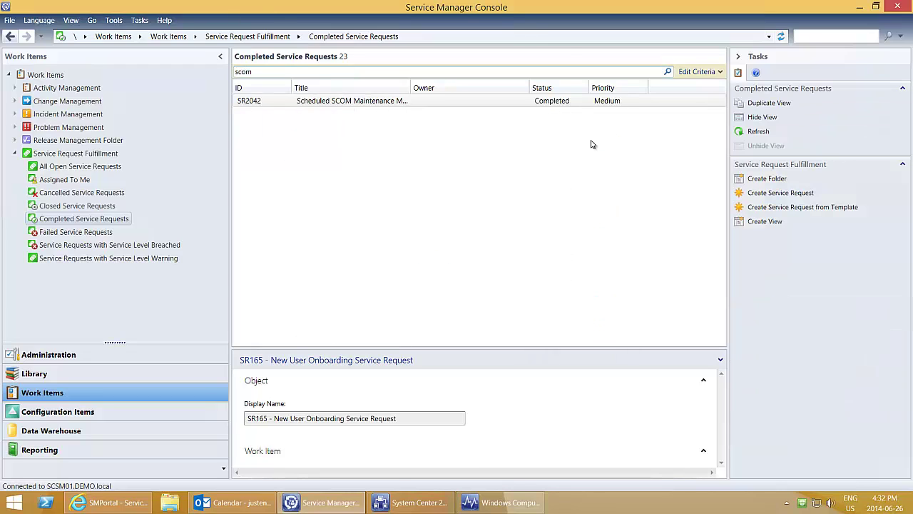
{"action": "left_click", "coordinate": [281, 106]}
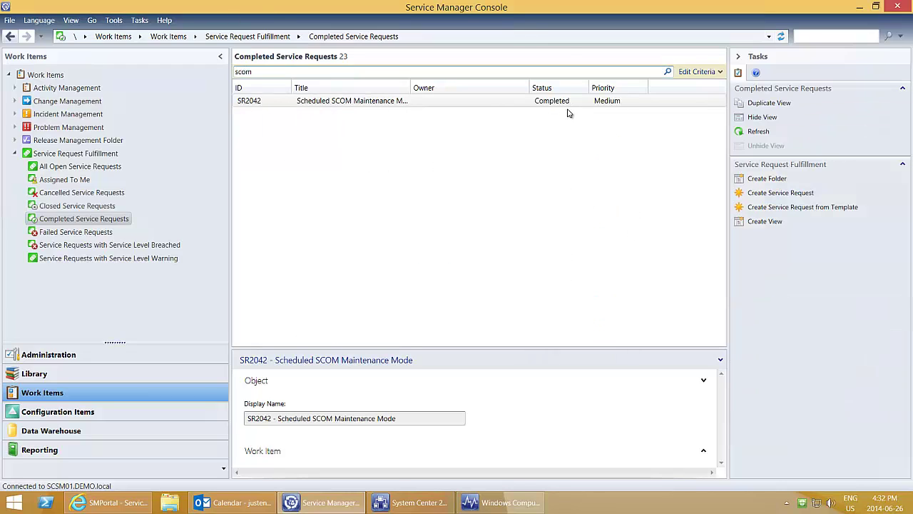